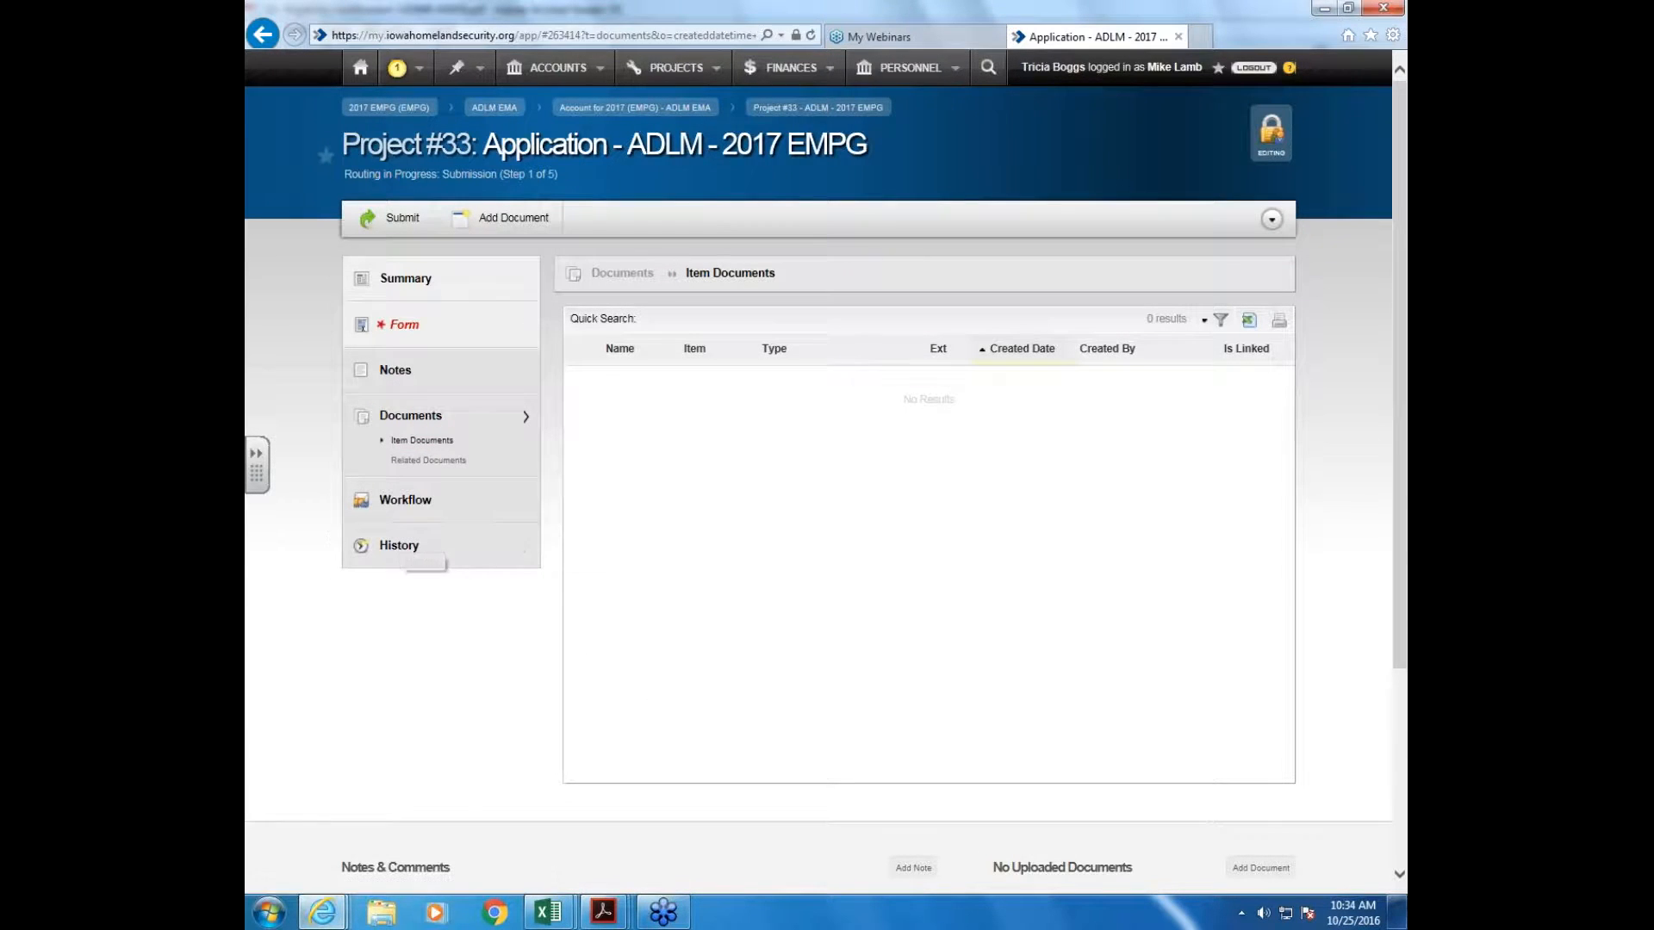
Step: Add the Desktop files 08. '17 Budget Worksheet and 09. '17 FEMA Project Worksheet to a new document upload for the application
{"action": "left_click", "coordinate": [502, 227]}
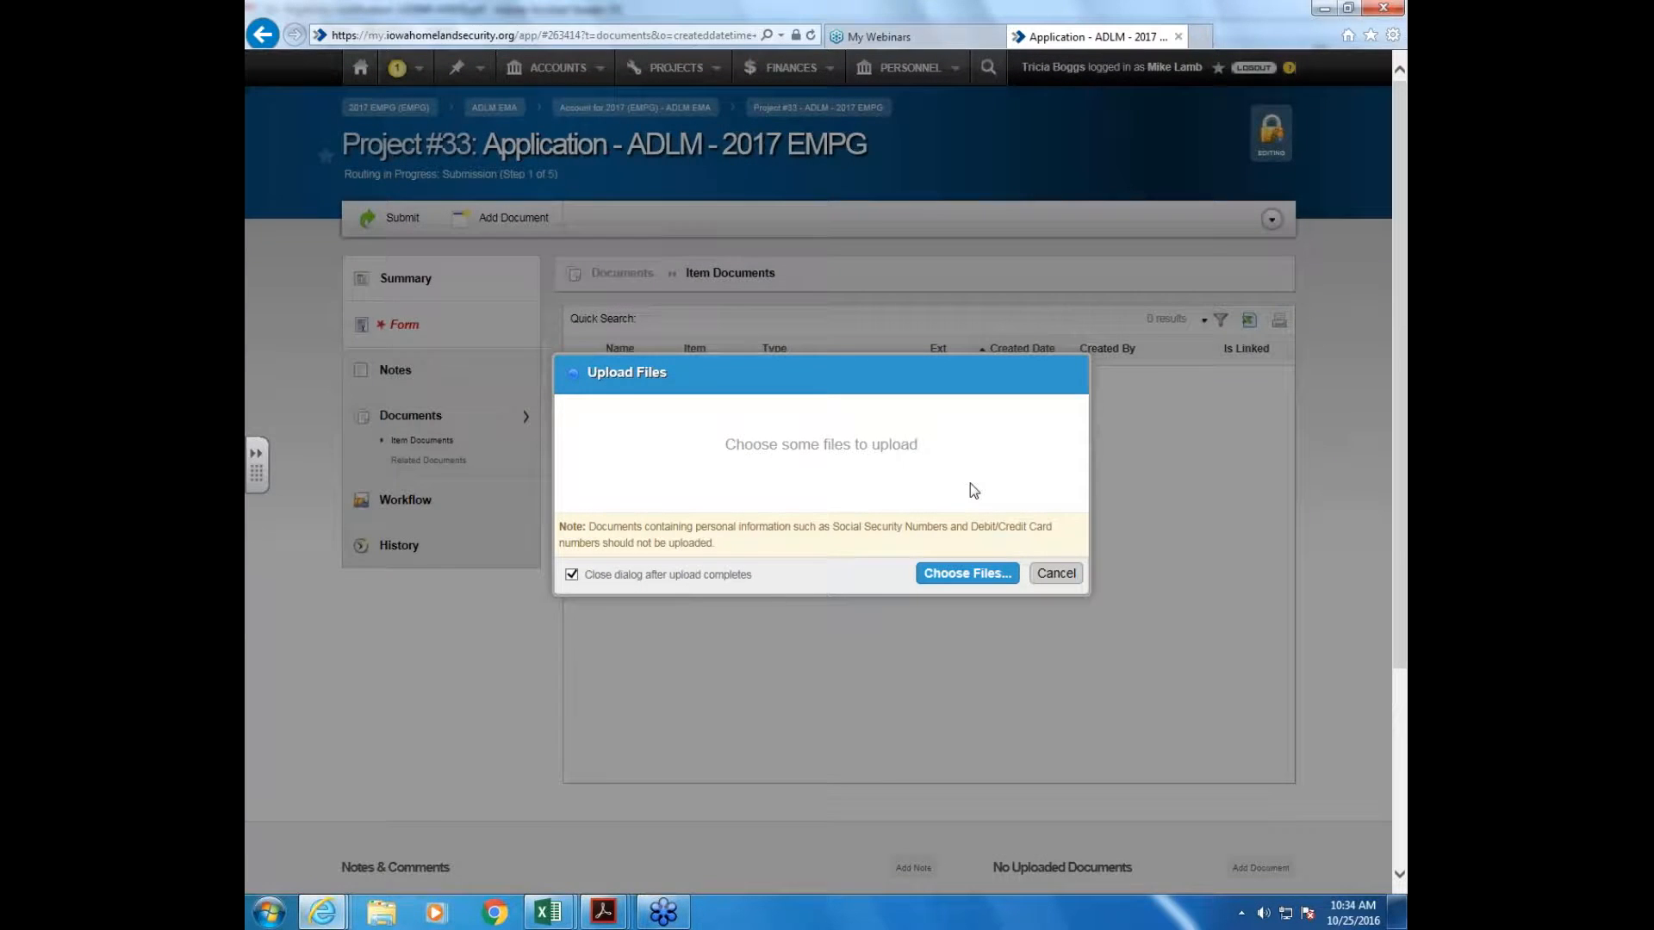
{"action": "left_click", "coordinate": [967, 573]}
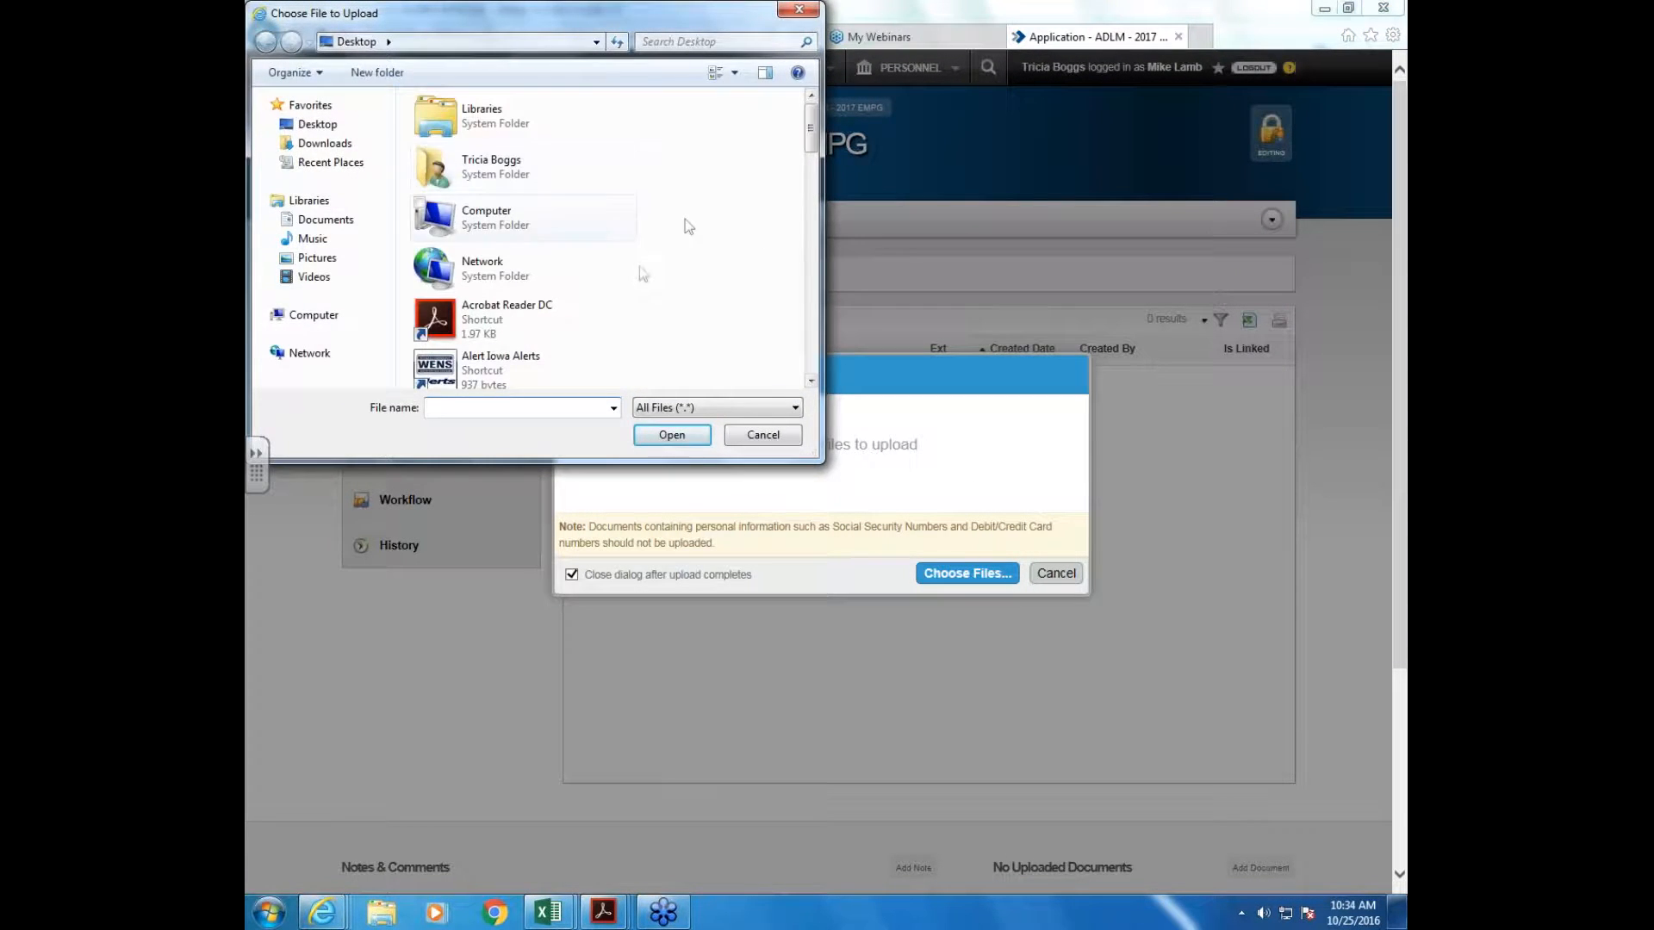
{"action": "left_click_drag", "start_coordinate": [813, 143], "coordinate": [813, 207]}
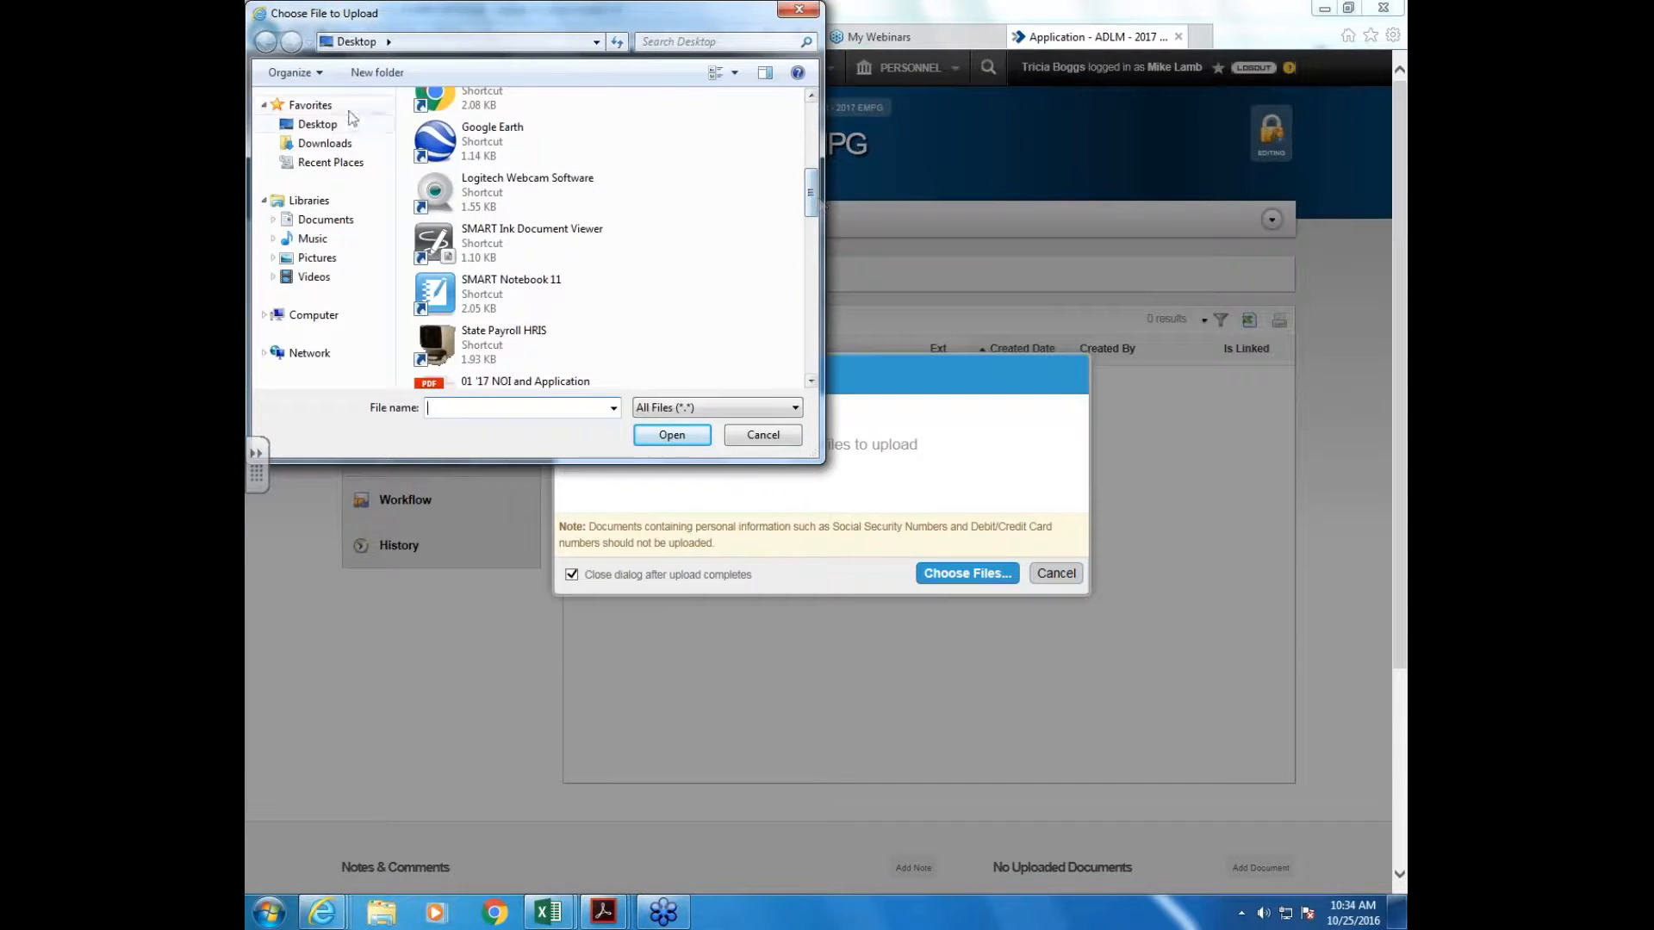
{"action": "left_click", "coordinate": [341, 124]}
{"action": "left_click_drag", "start_coordinate": [810, 130], "coordinate": [813, 241]}
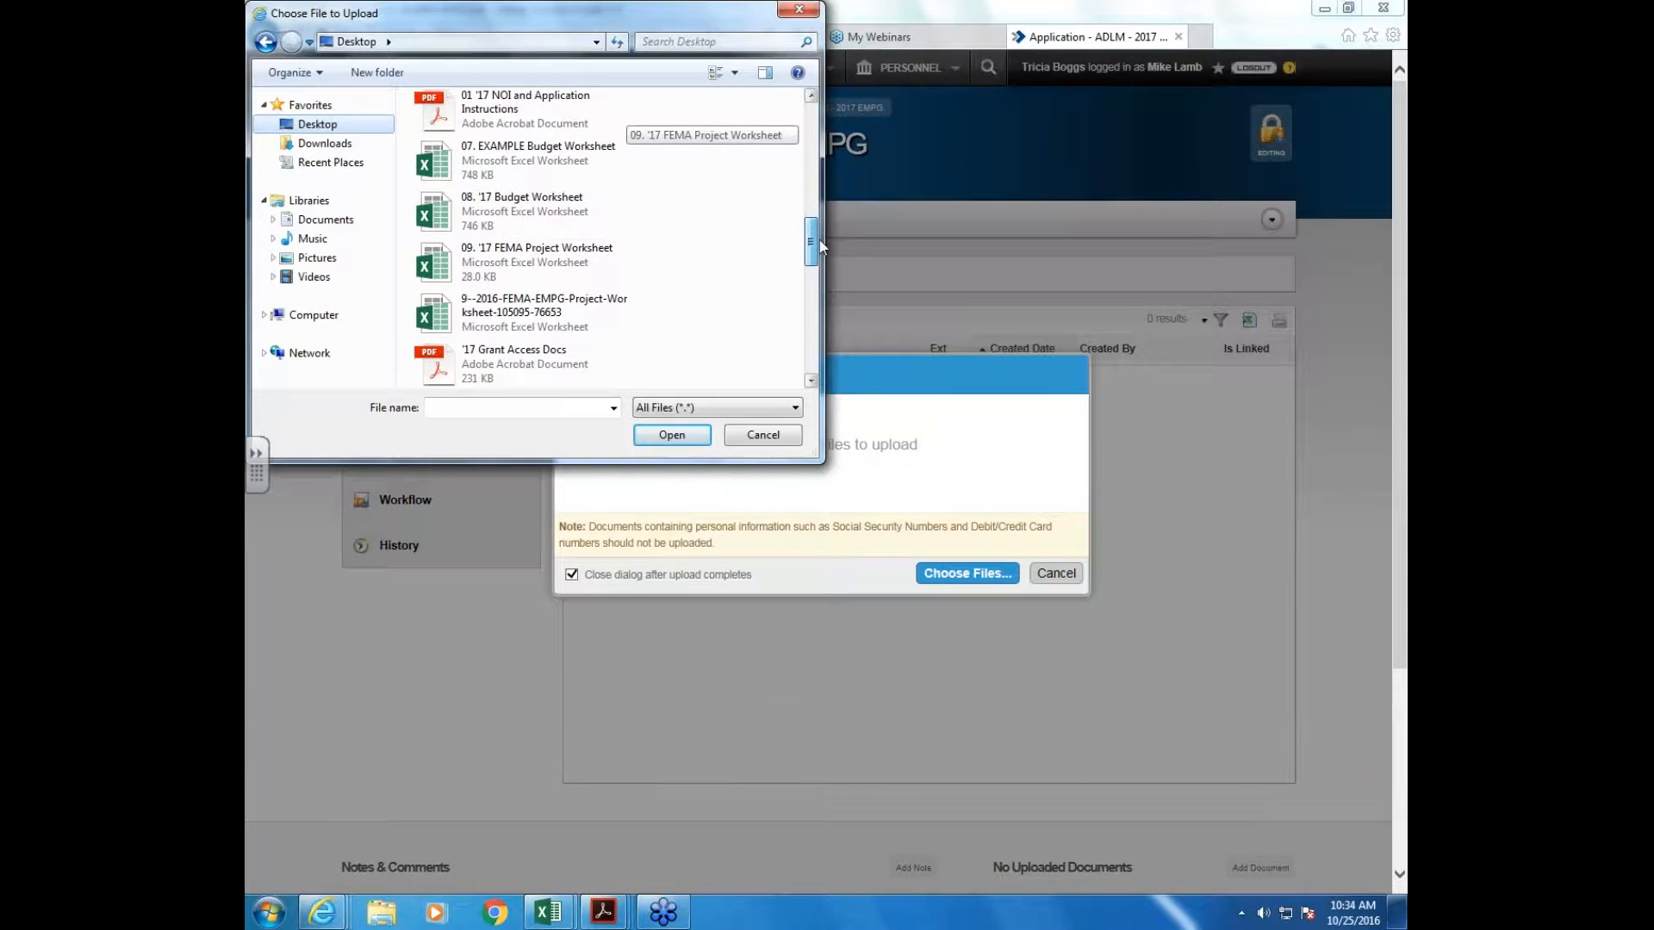
{"action": "left_click", "coordinate": [580, 215]}
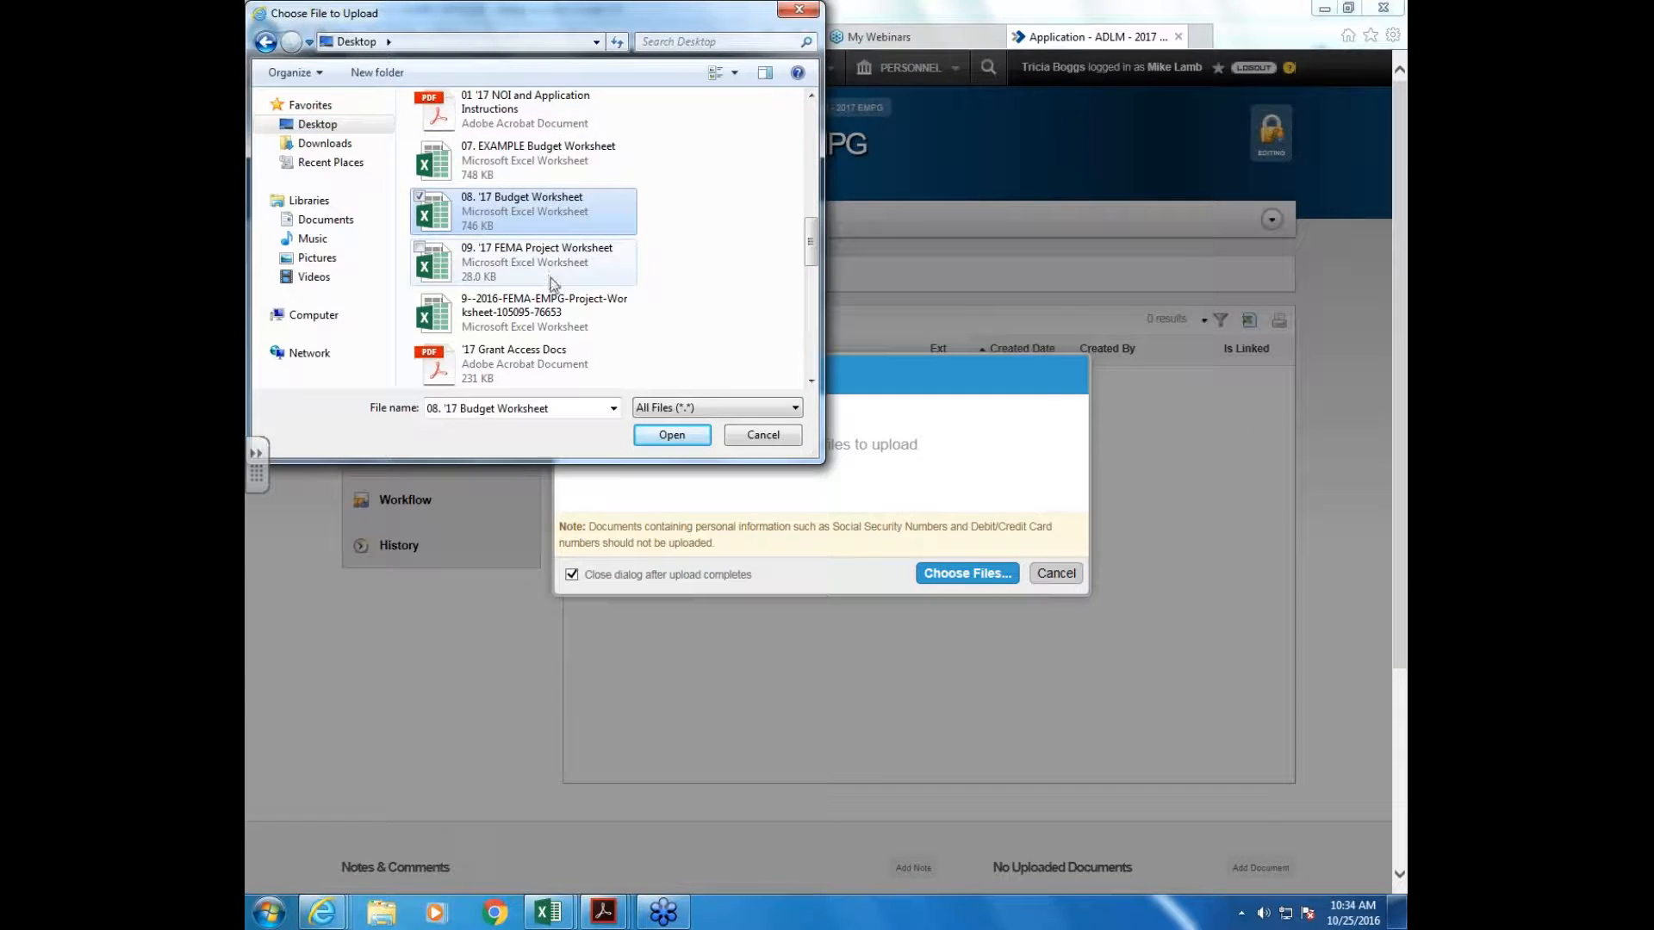
{"action": "left_click", "coordinate": [506, 261], "text": "ctrl"}
{"action": "left_click", "coordinate": [681, 436]}
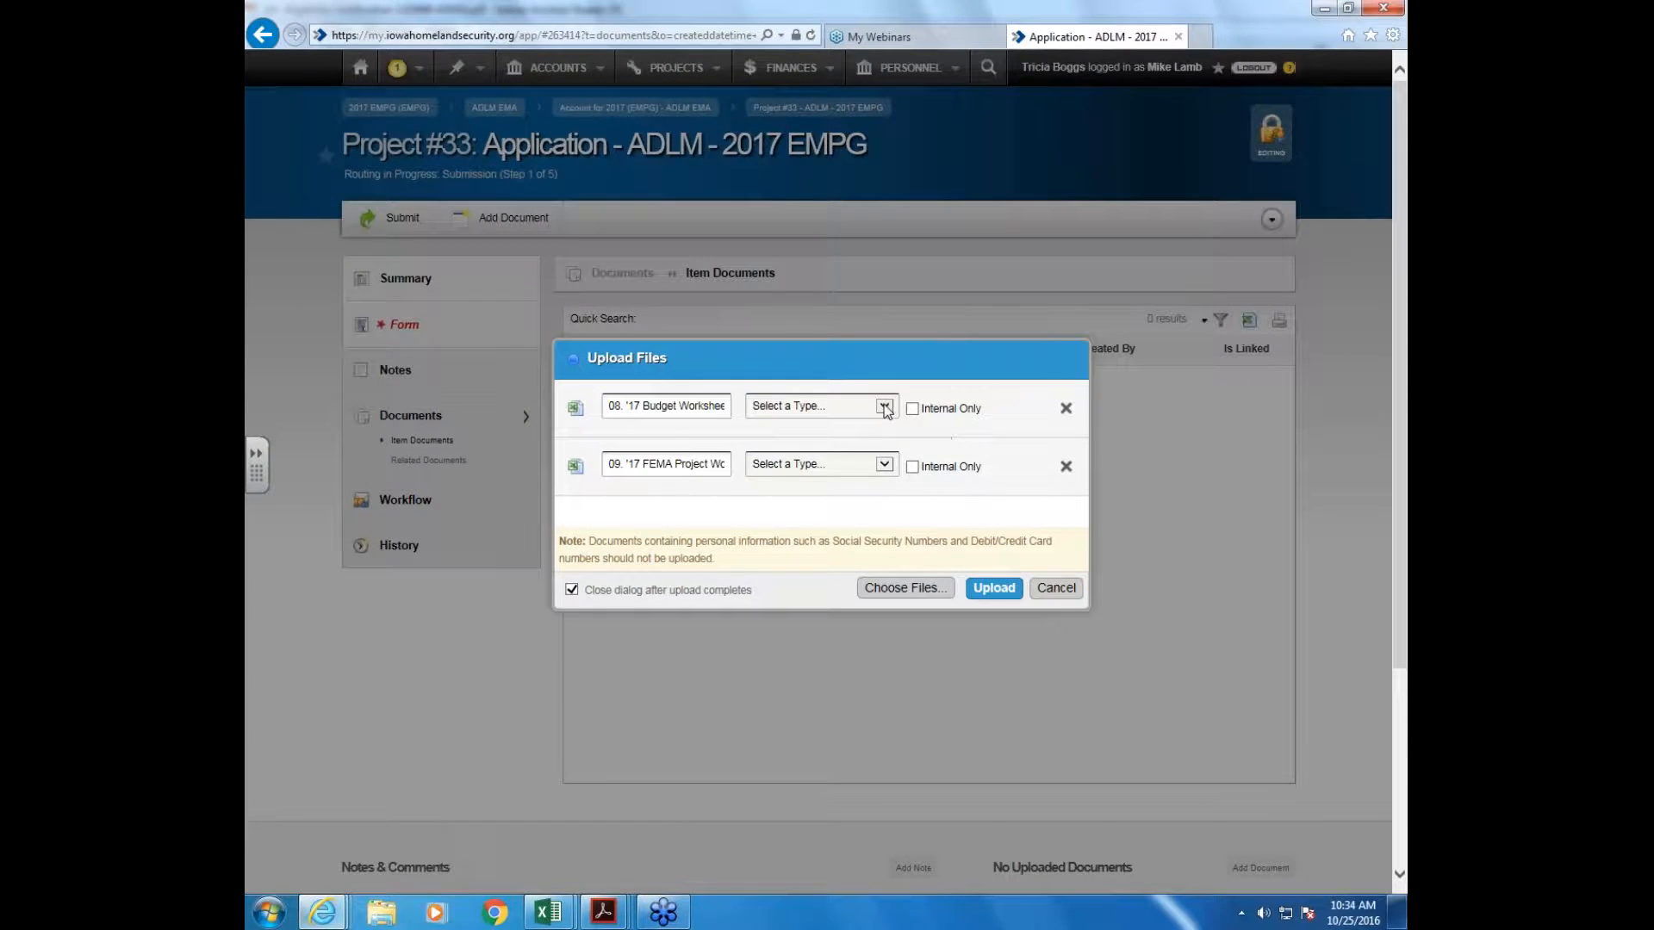
Step: Assign the Application Form type to both worksheets and upload them
{"action": "left_click", "coordinate": [884, 407]}
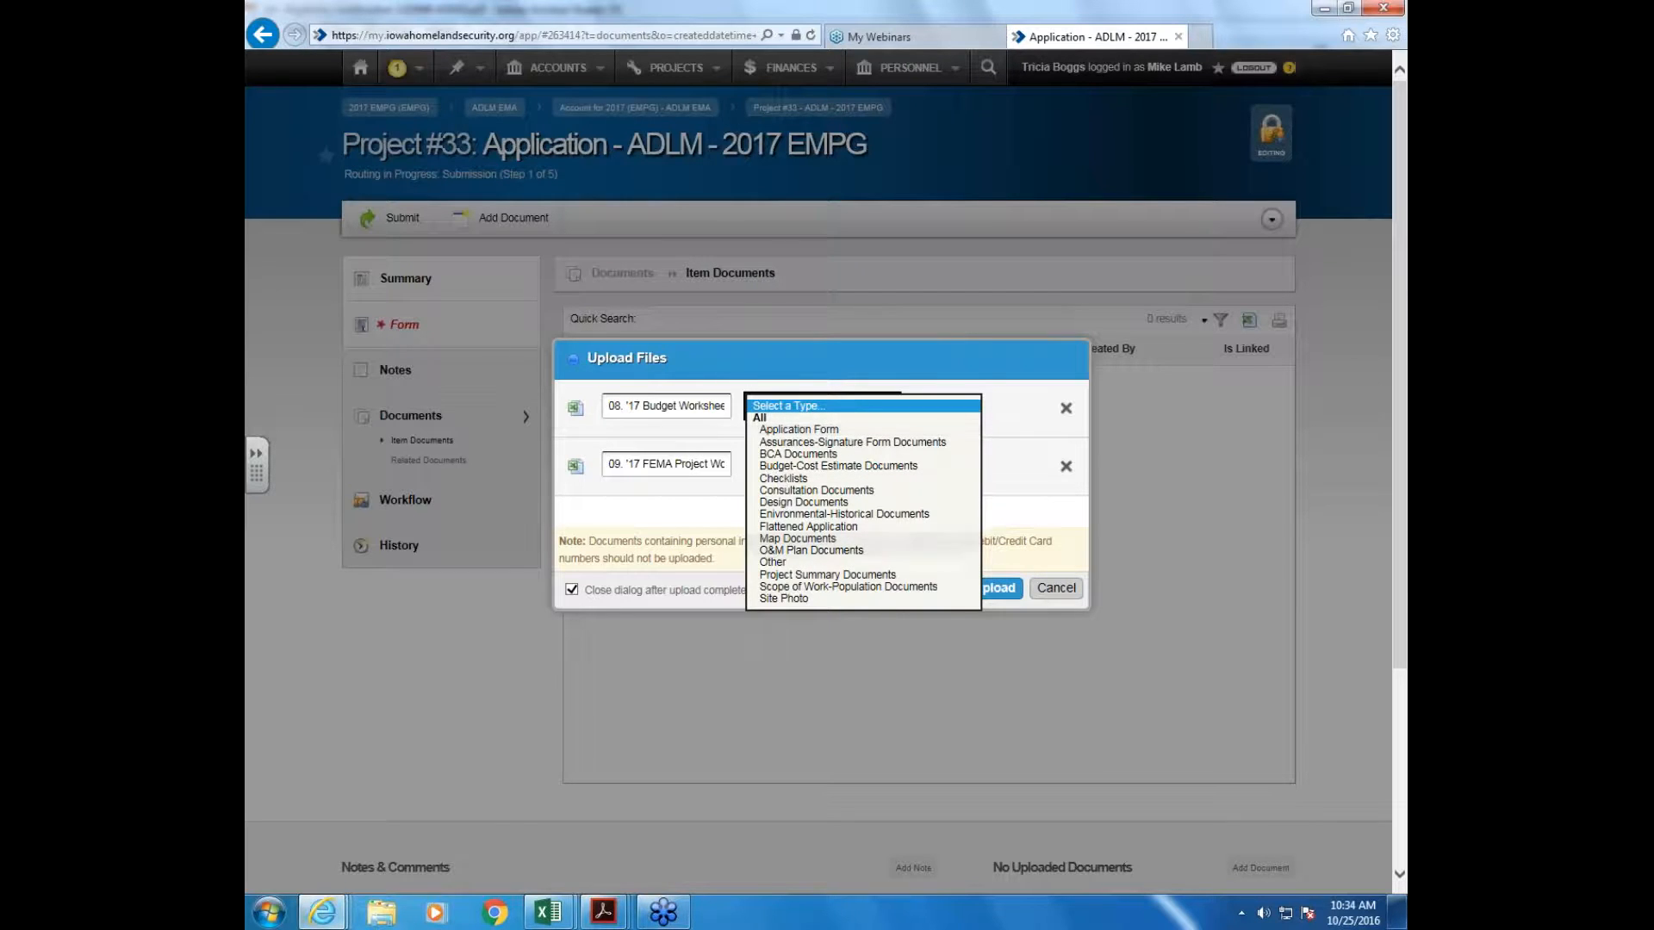
{"action": "left_click", "coordinate": [792, 430]}
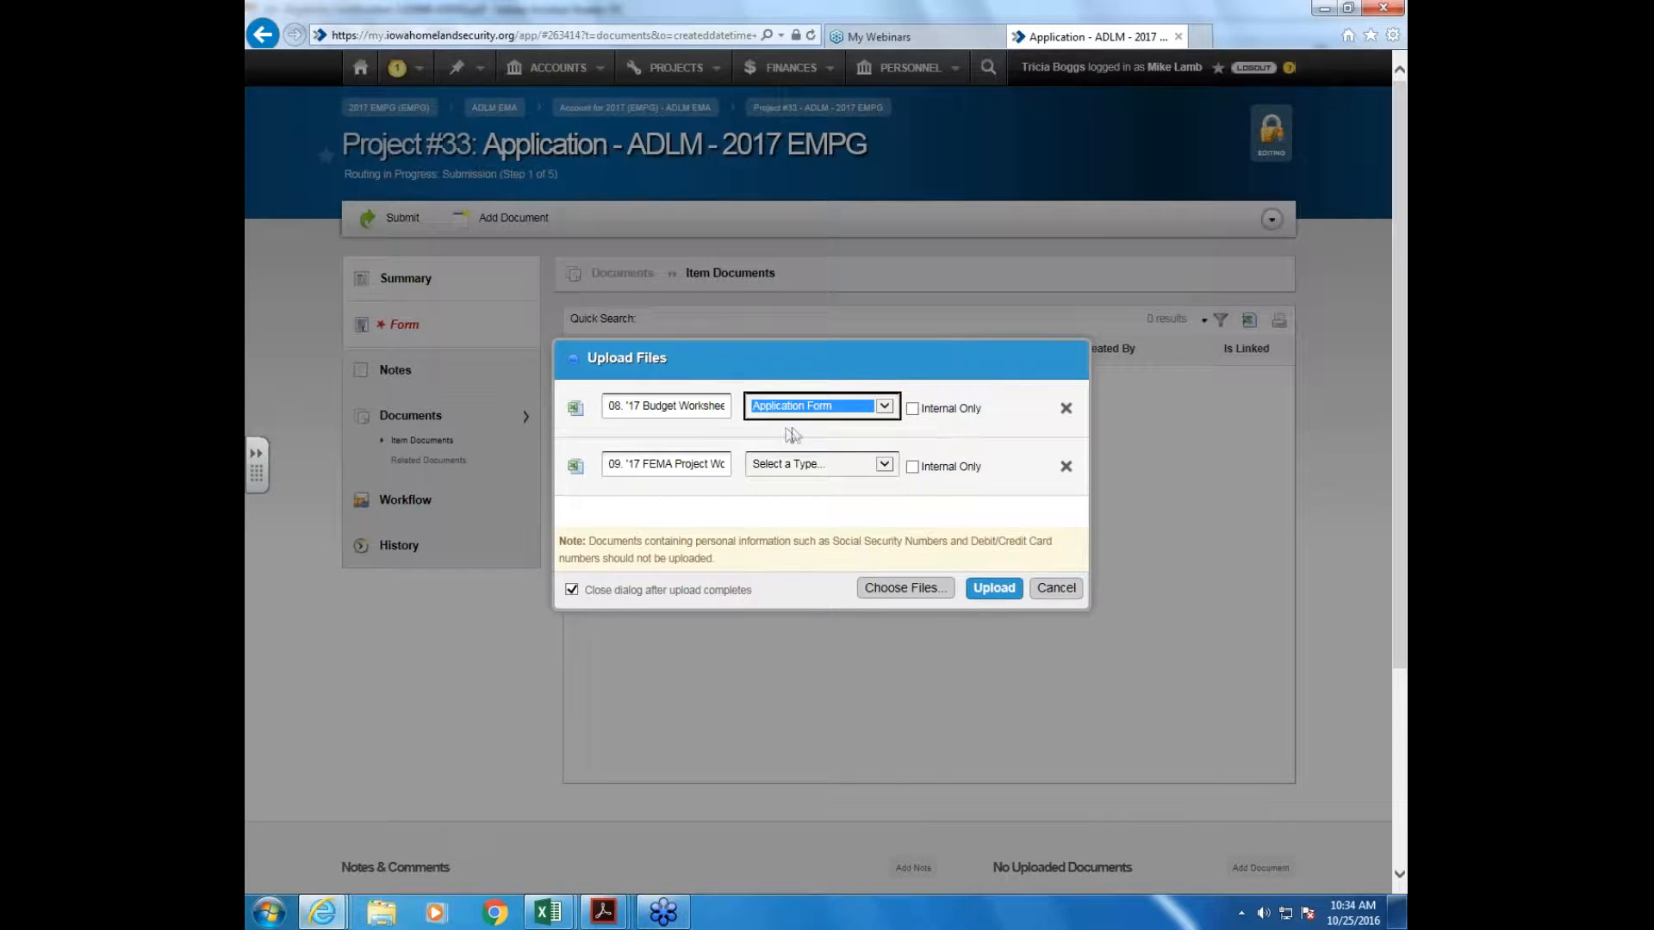
{"action": "left_click", "coordinate": [814, 457]}
{"action": "left_click", "coordinate": [809, 493]}
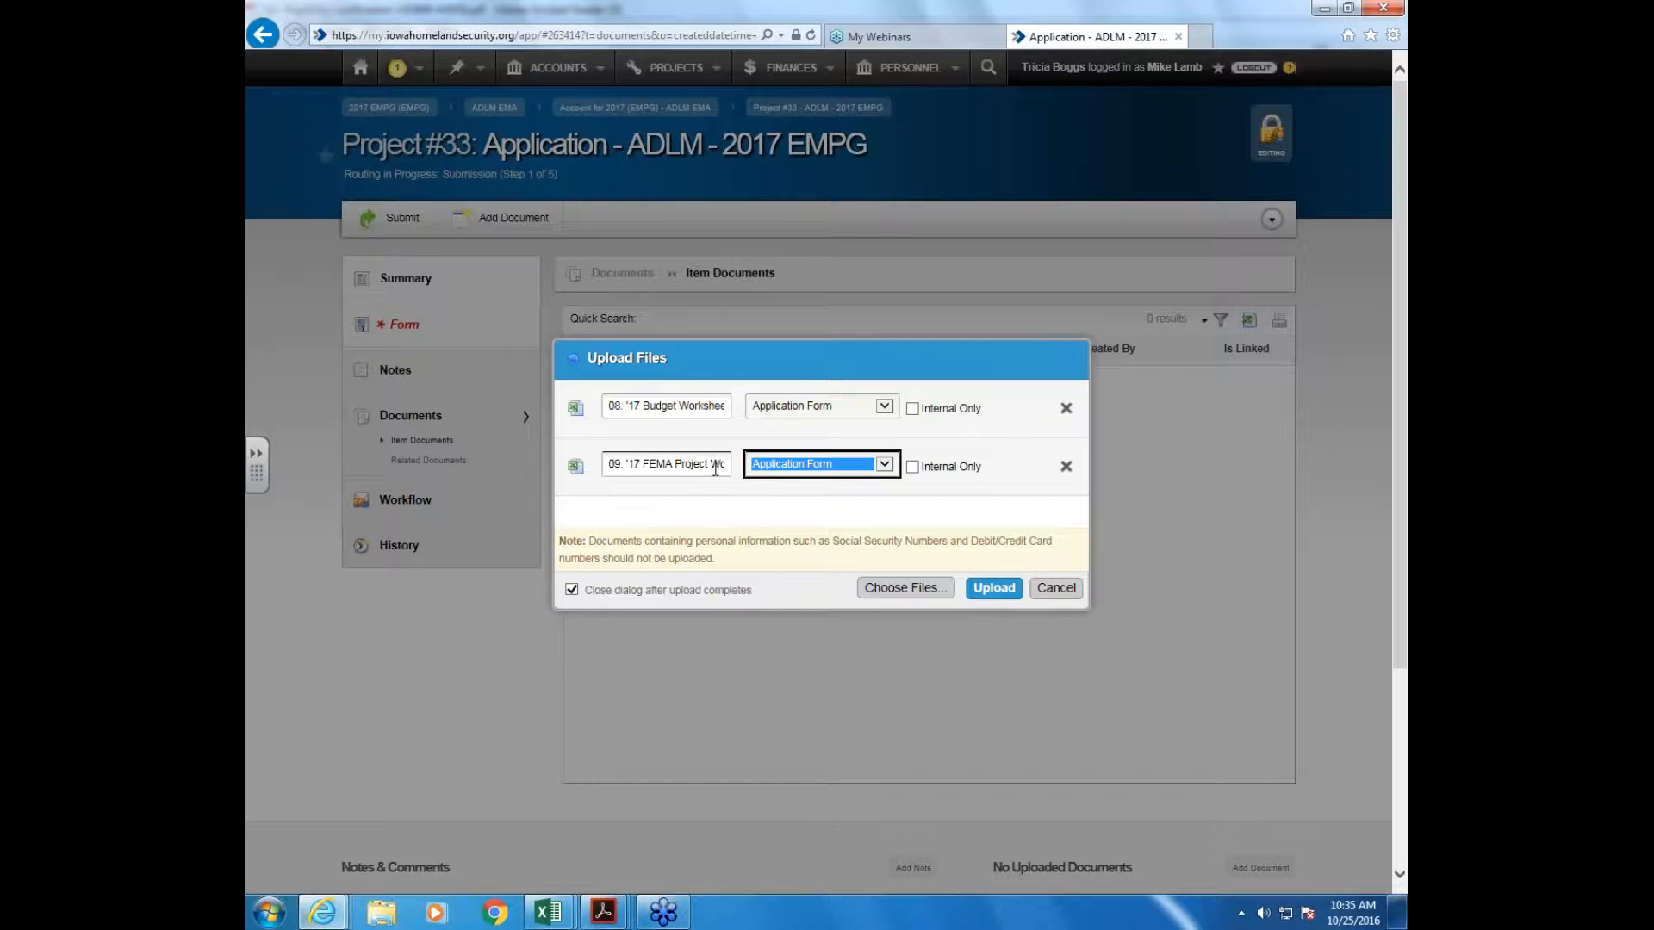
{"action": "left_click", "coordinate": [1009, 591]}
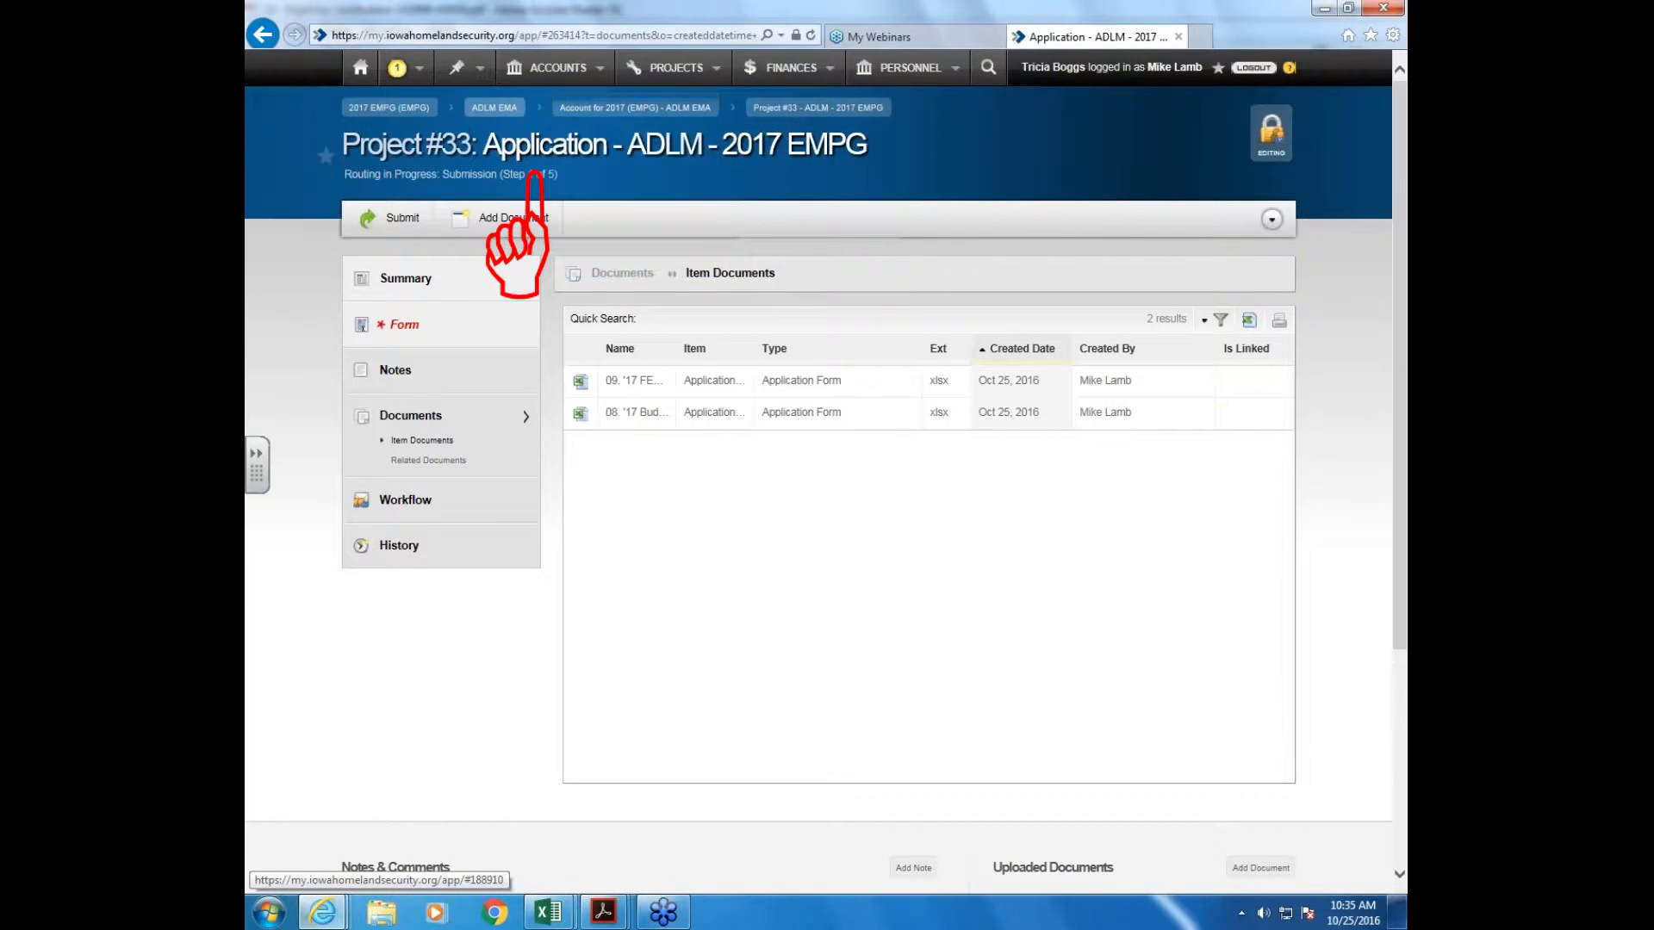
Step: Minimize the browser windows and open 09. '17 FEMA Project Worksheet from the desktop in a maximized Excel window
{"action": "mouse_move", "coordinate": [356, 114]}
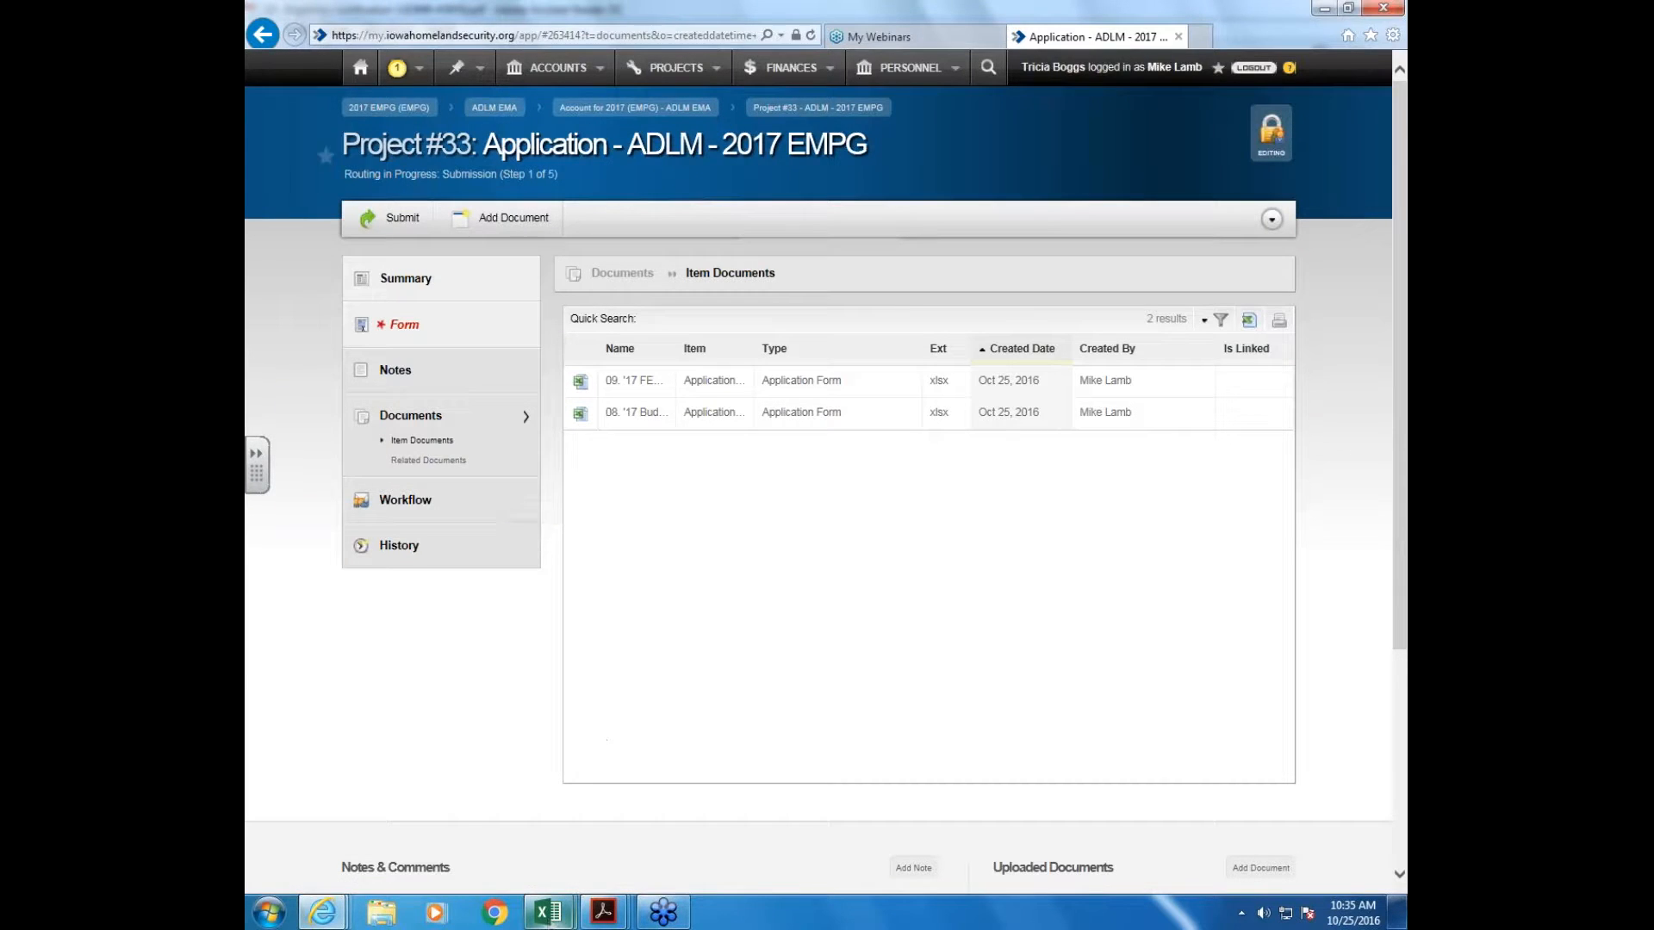
{"action": "left_click", "coordinate": [1325, 11]}
{"action": "left_click", "coordinate": [1324, 10]}
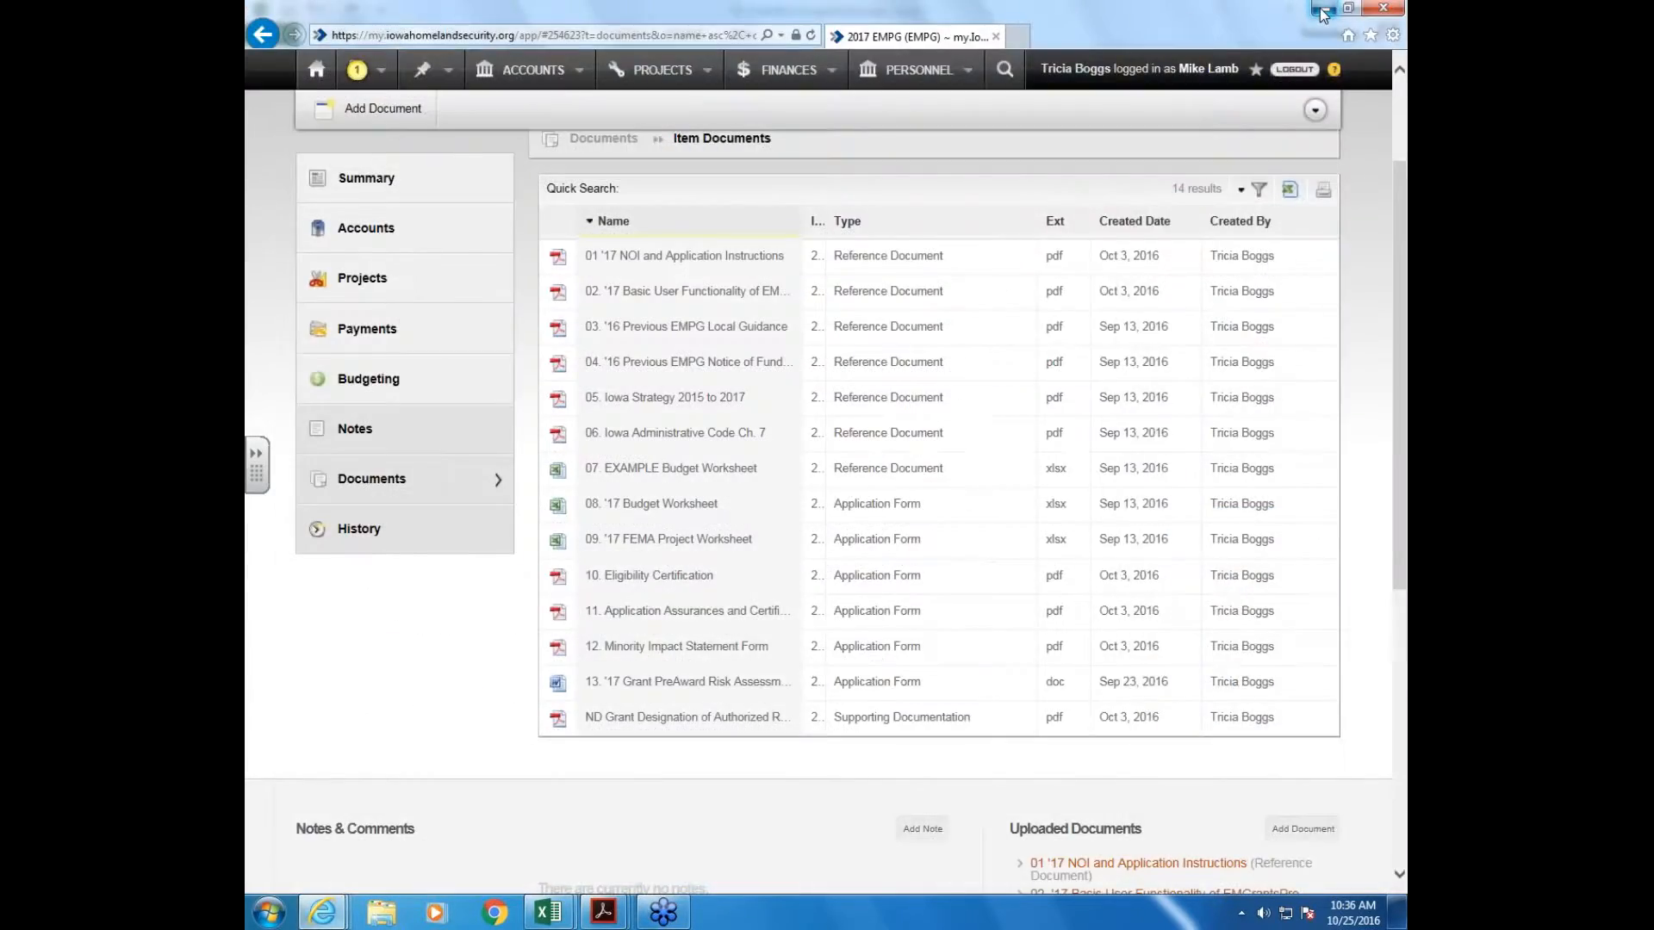
{"action": "left_click", "coordinate": [1322, 11]}
{"action": "left_click", "coordinate": [1320, 13]}
{"action": "left_click", "coordinate": [1343, 12]}
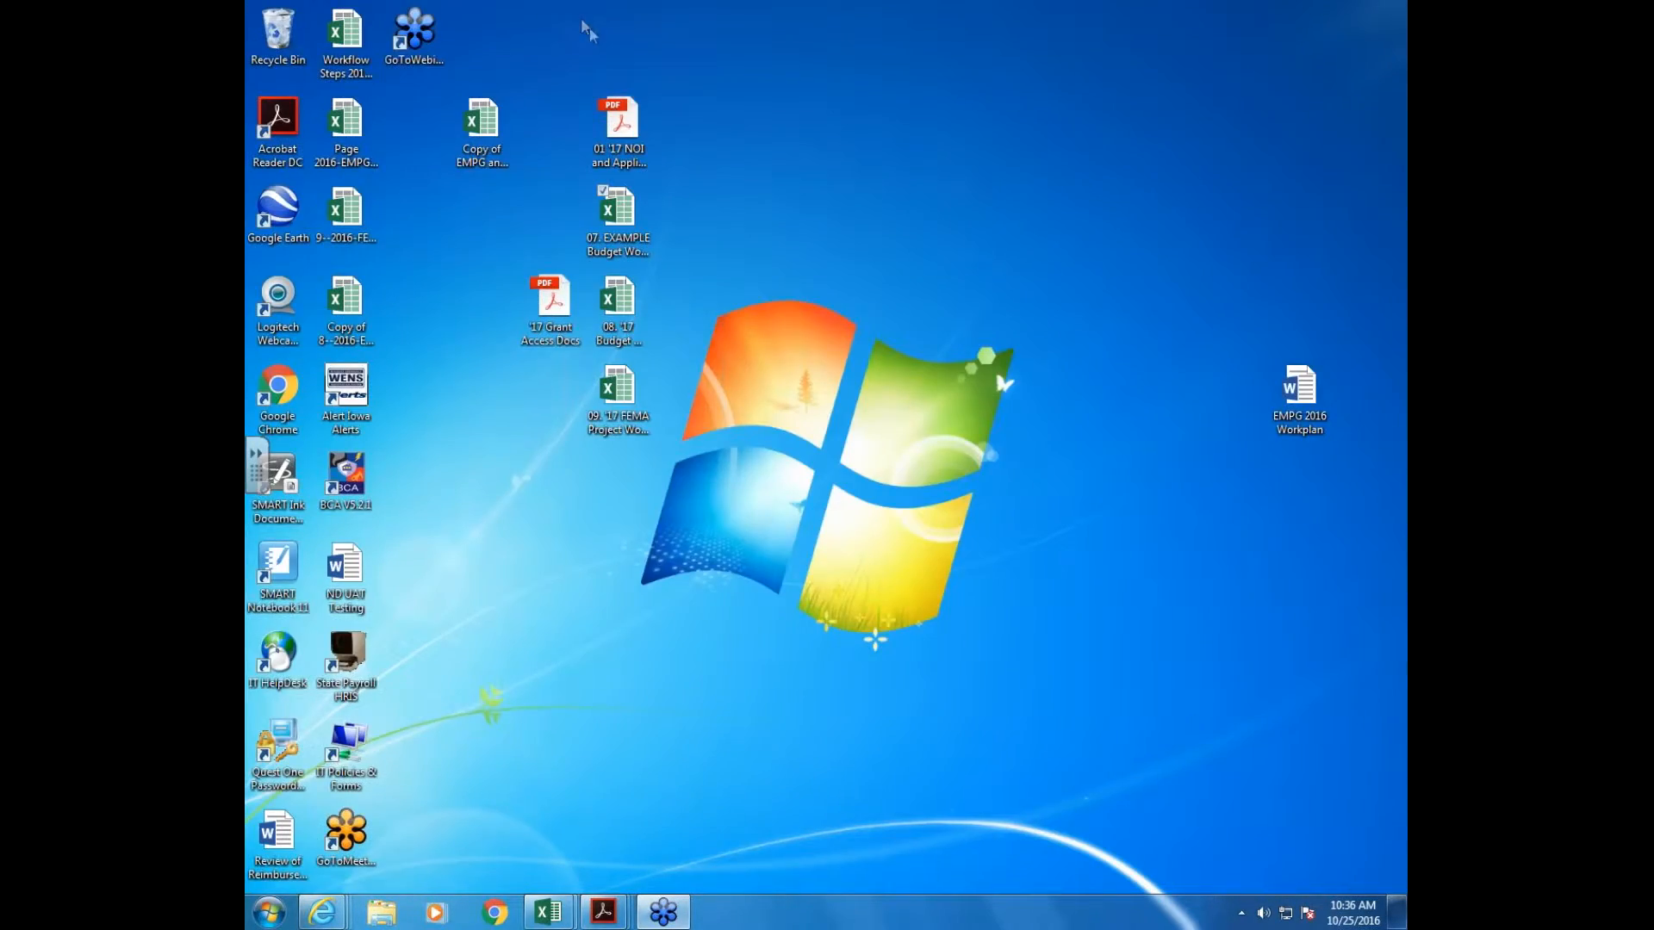
{"action": "left_click", "coordinate": [630, 403]}
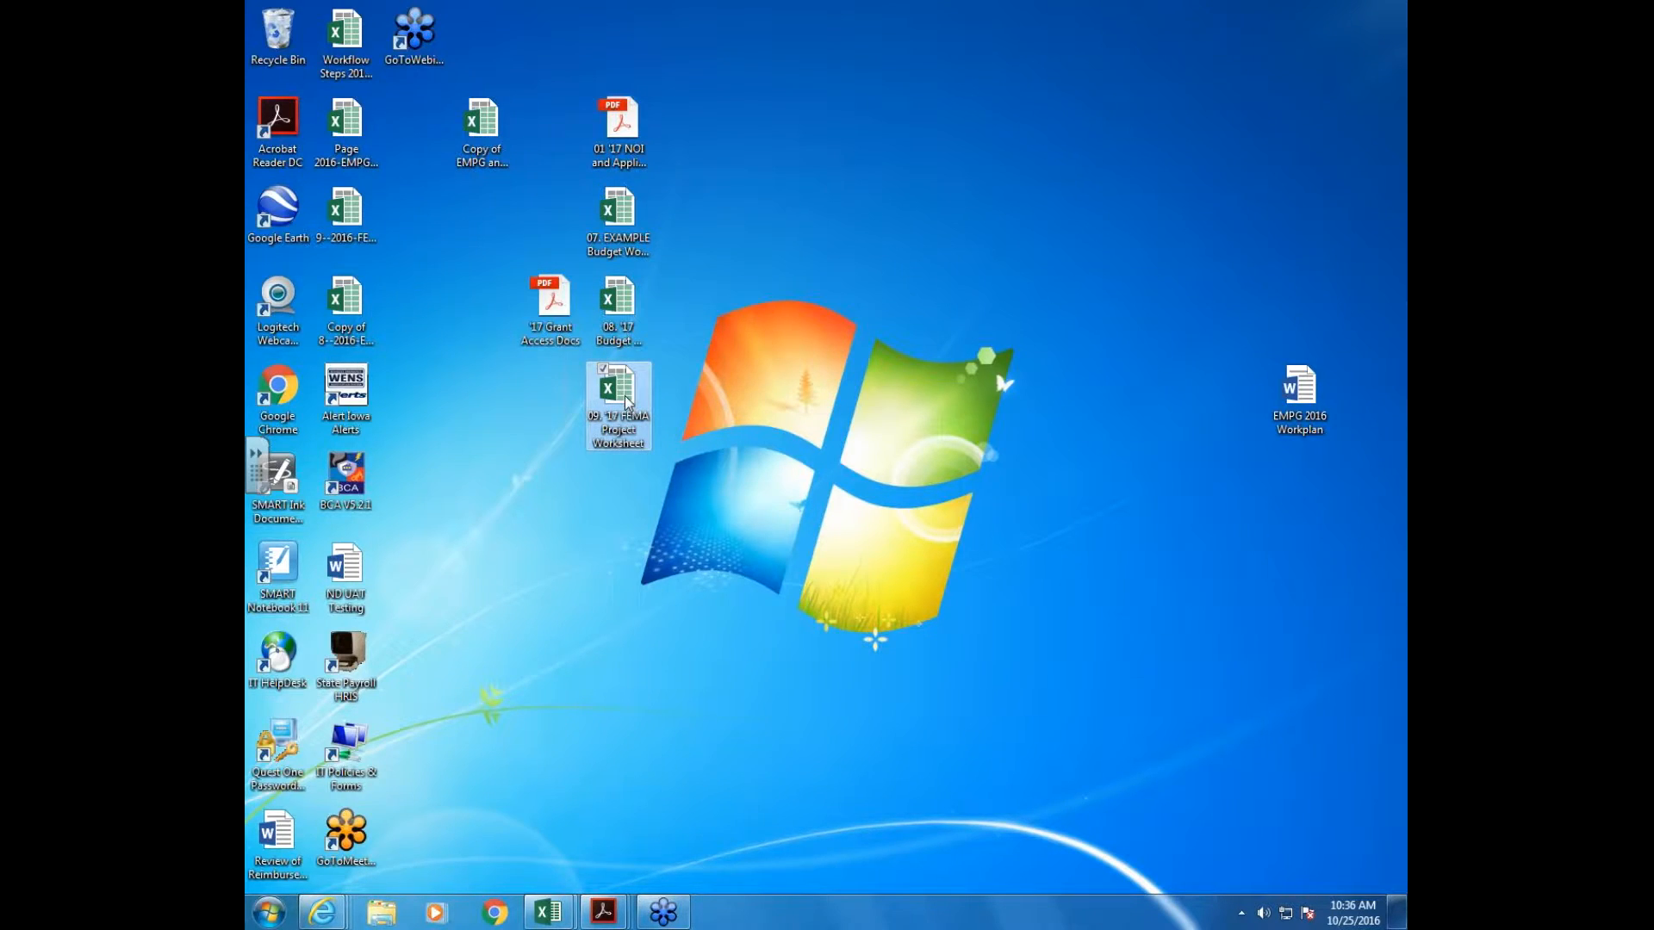
{"action": "double_click", "coordinate": [626, 403]}
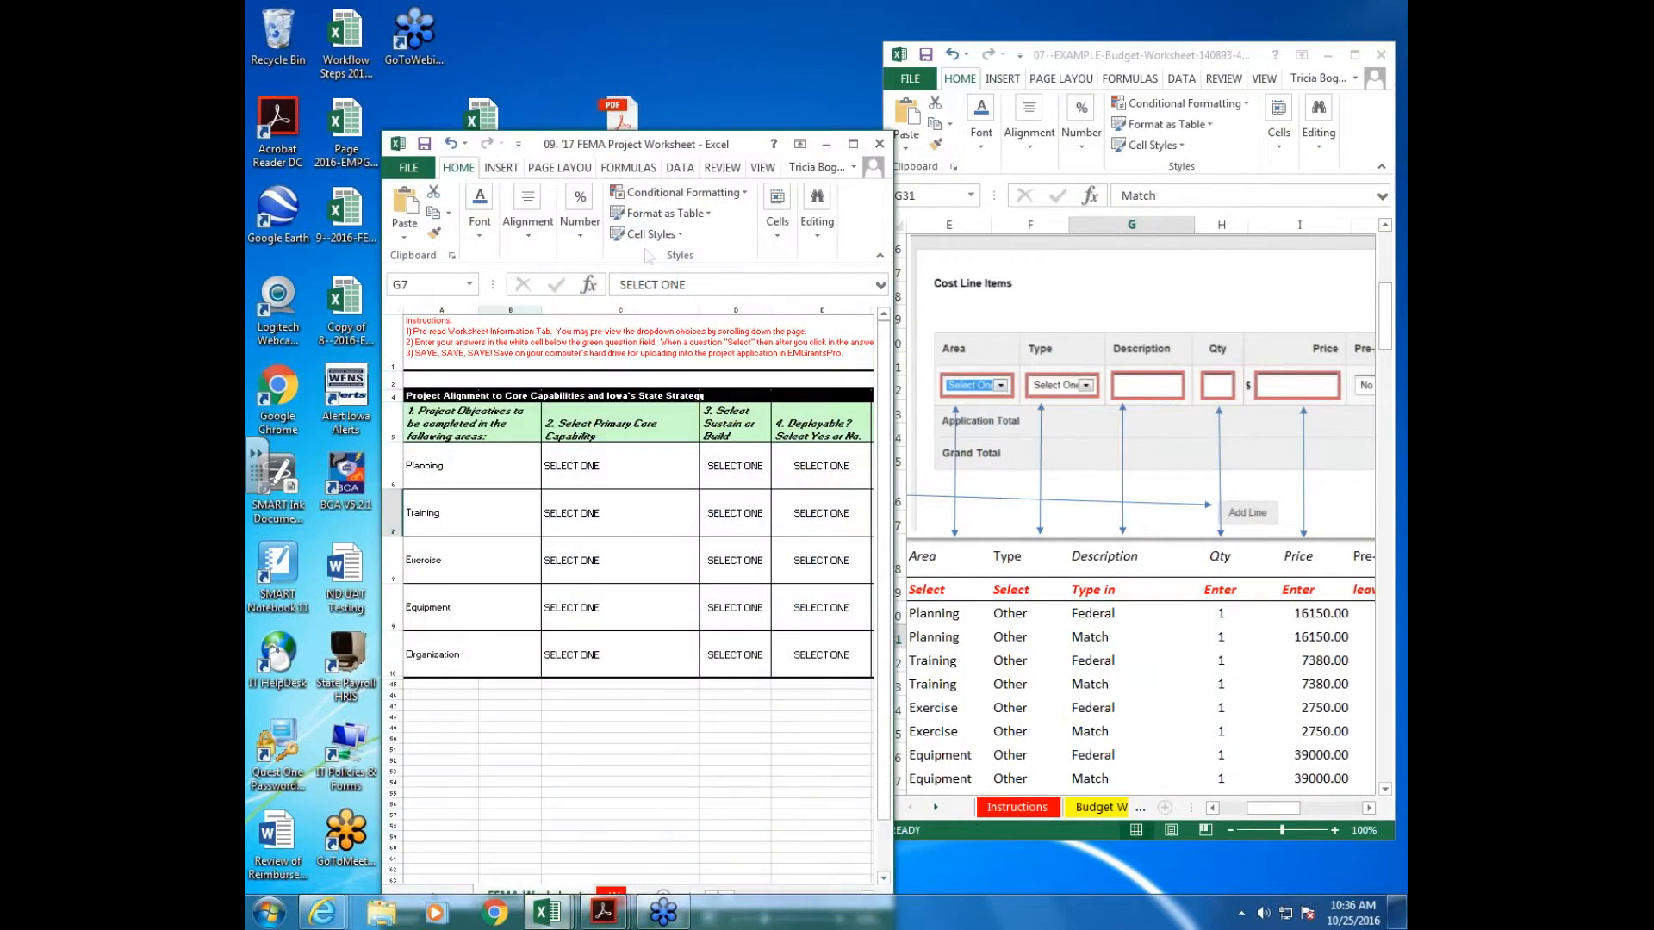
{"action": "left_click", "coordinate": [852, 144]}
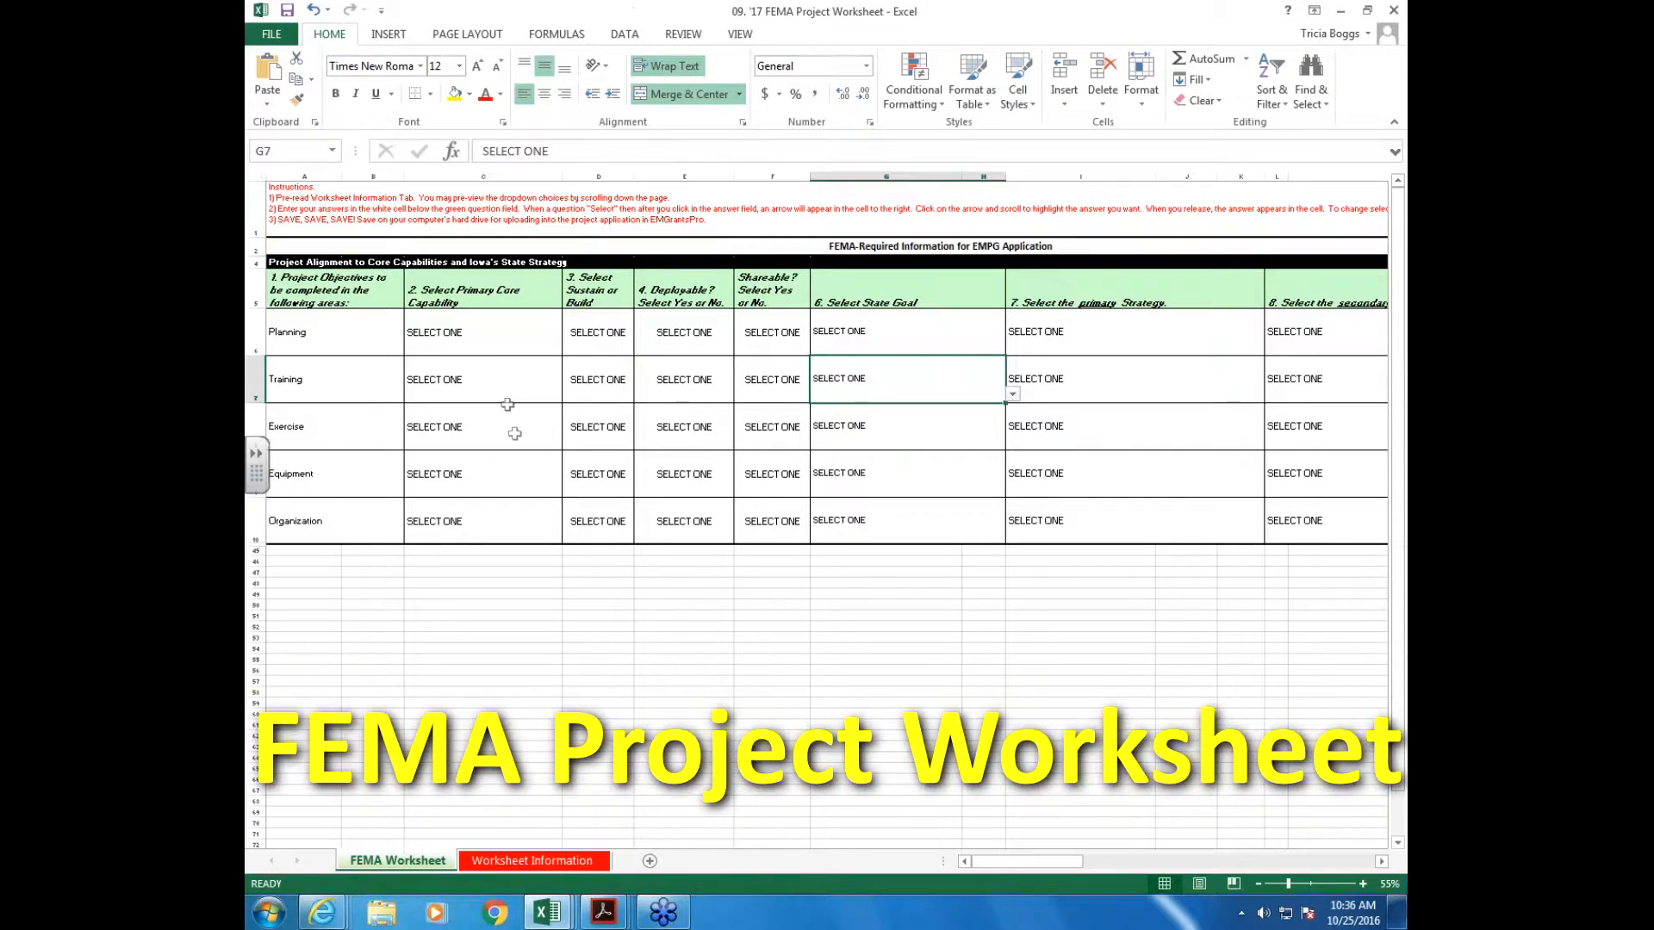
Step: Set the primary core capability of the Planning objective to Planning on the FEMA Worksheet sheet
{"action": "left_click", "coordinate": [490, 332]}
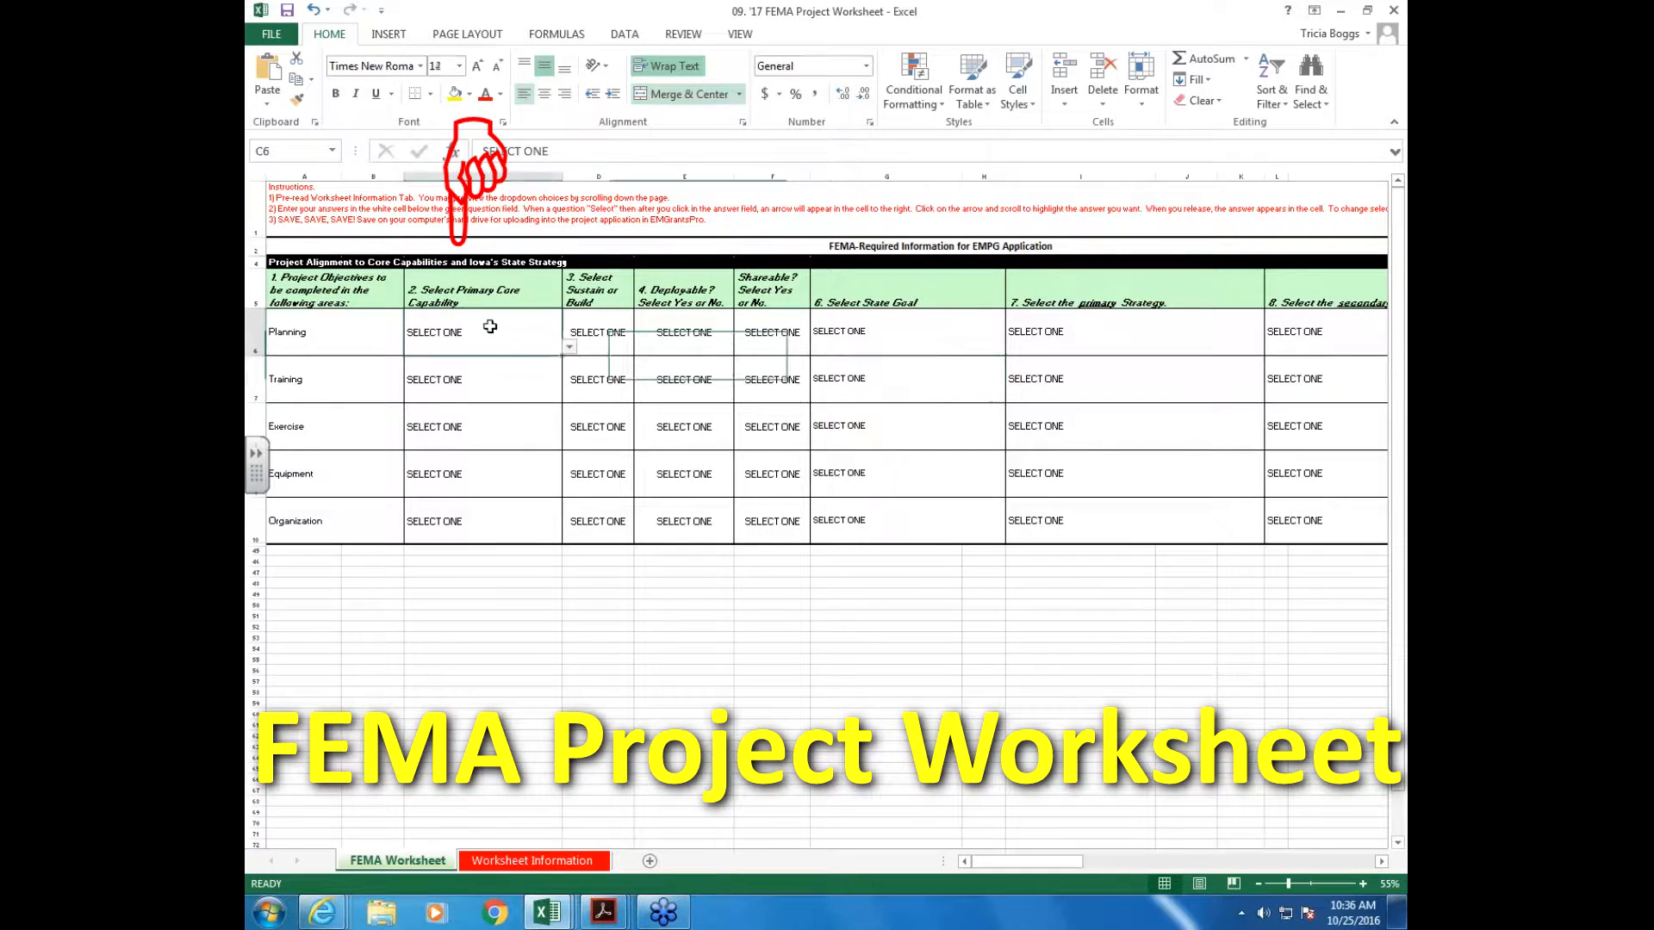
{"action": "left_click", "coordinate": [569, 349]}
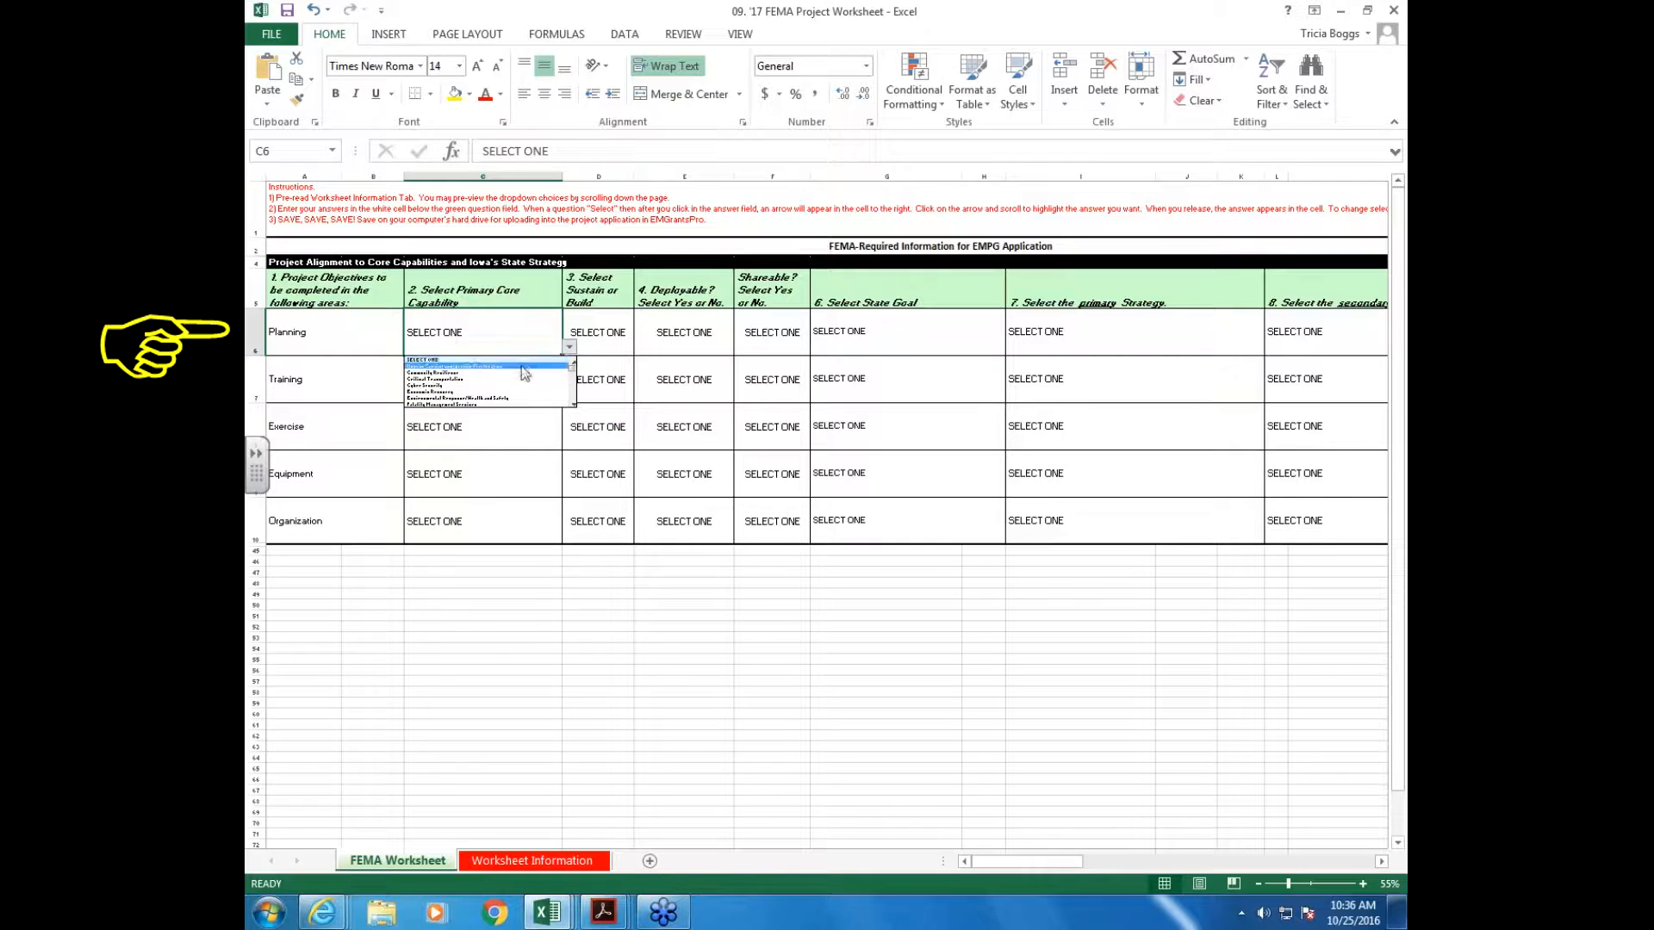
{"action": "left_click", "coordinate": [668, 685]}
{"action": "scroll", "coordinate": [669, 683], "scroll_direction": "up", "scroll_amount": 3}
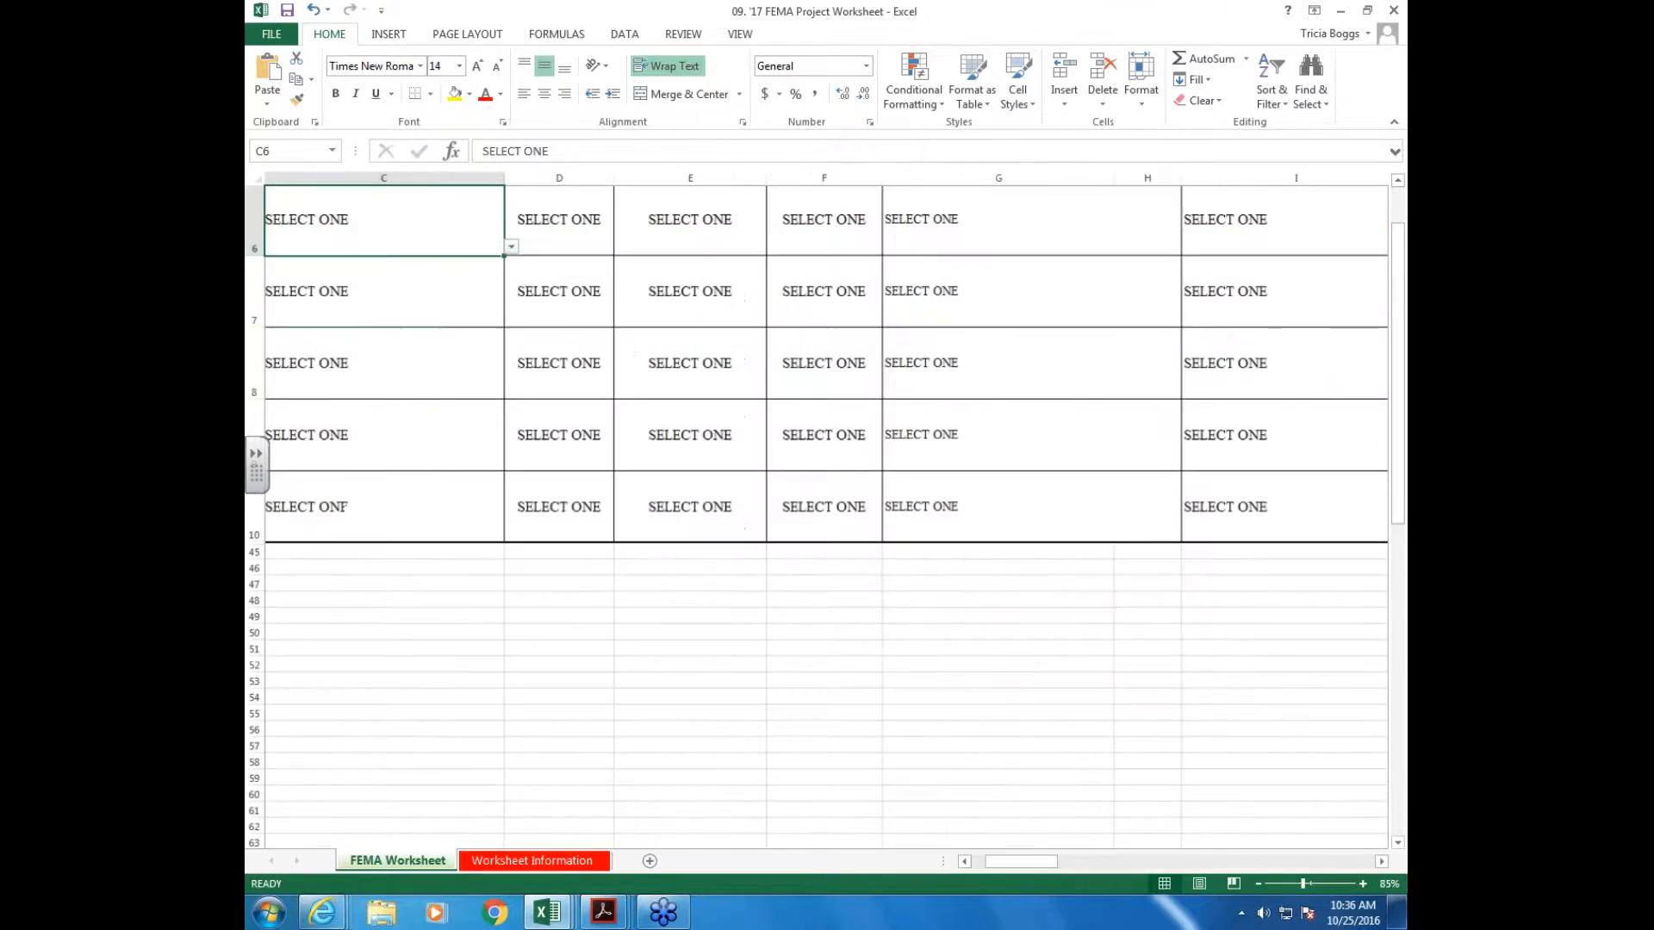
{"action": "scroll", "coordinate": [670, 682], "scroll_direction": "up", "scroll_amount": 2}
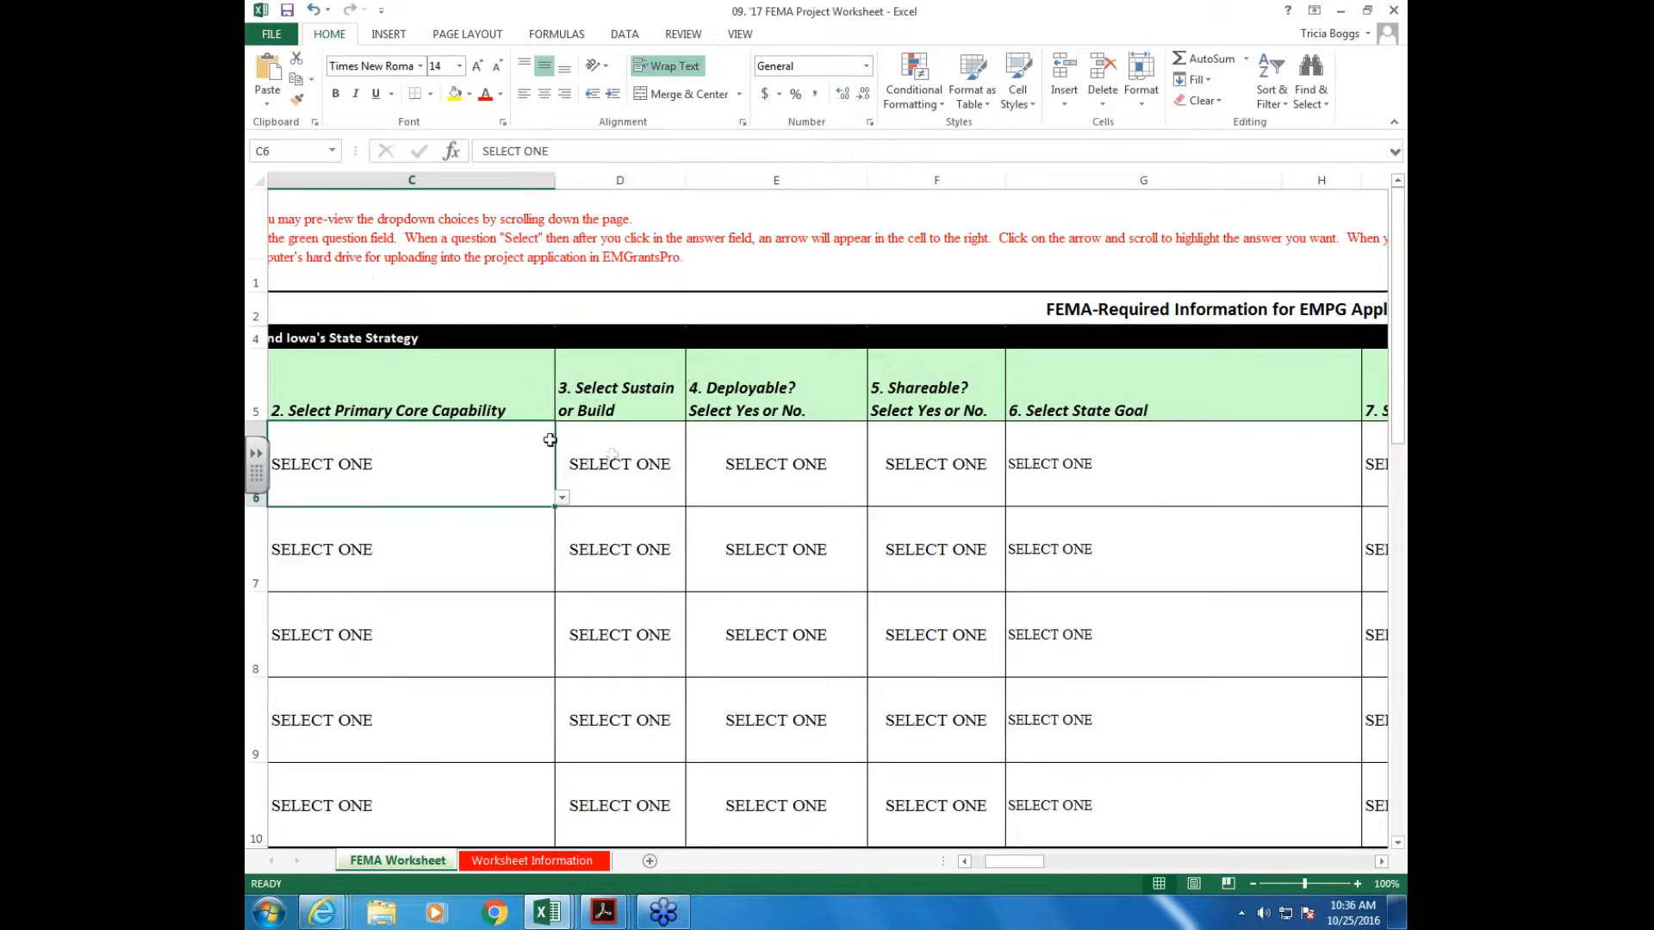
{"action": "left_click_drag", "start_coordinate": [1010, 864], "coordinate": [926, 860]}
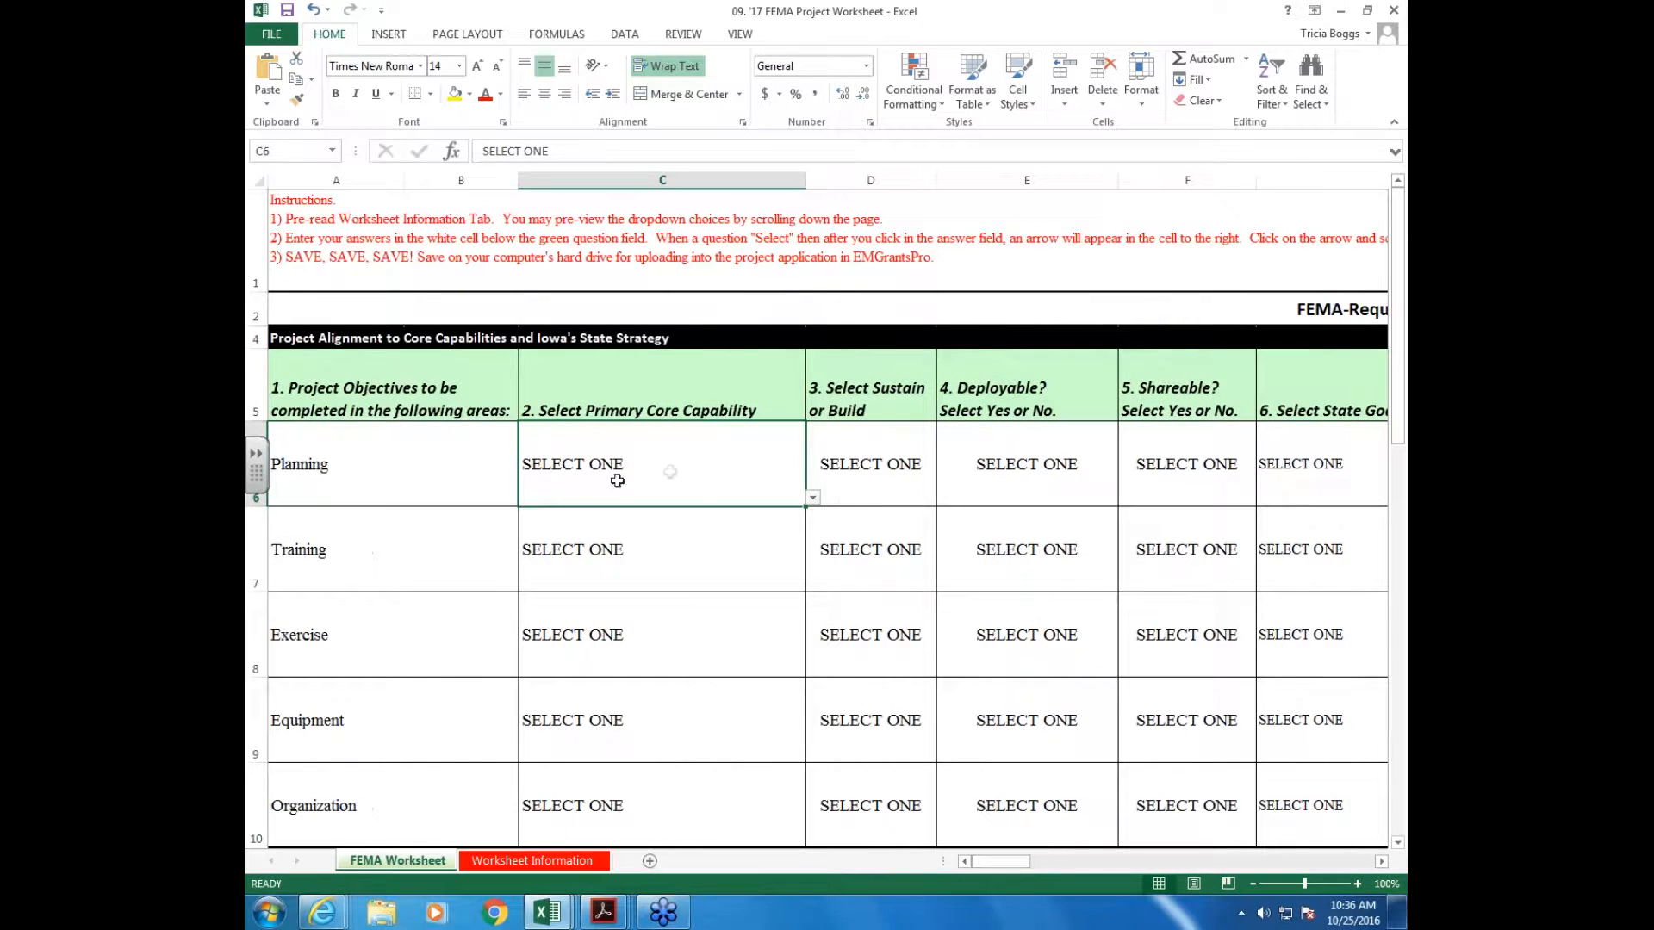
{"action": "left_click", "coordinate": [812, 498]}
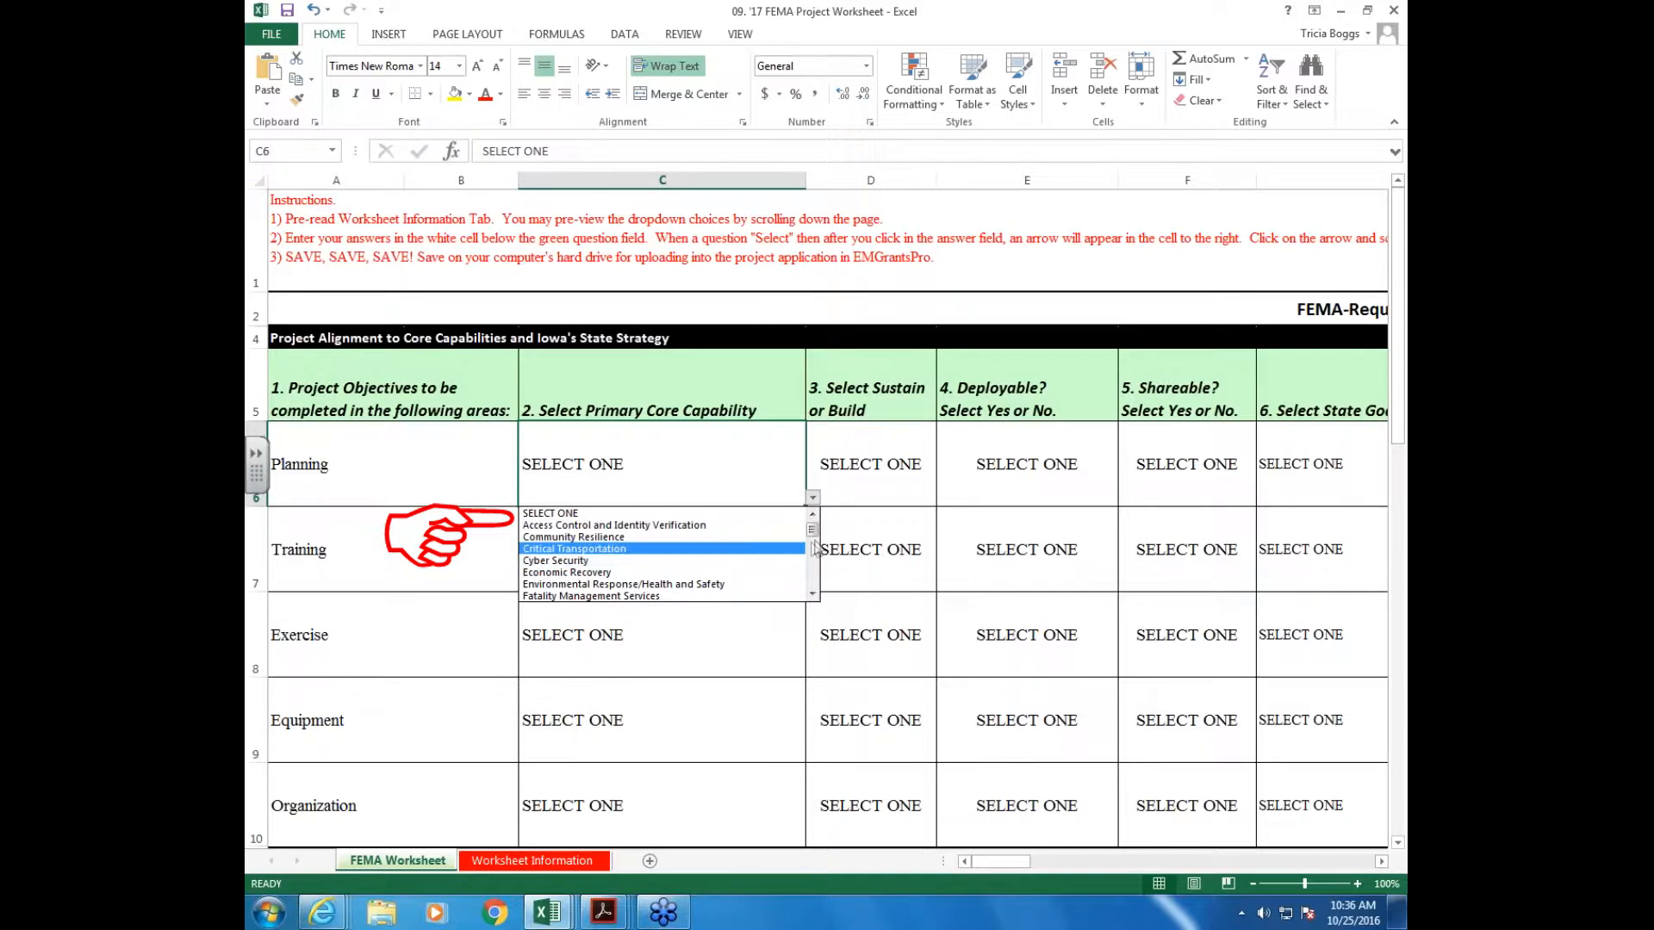
{"action": "left_click_drag", "start_coordinate": [814, 531], "coordinate": [818, 592]}
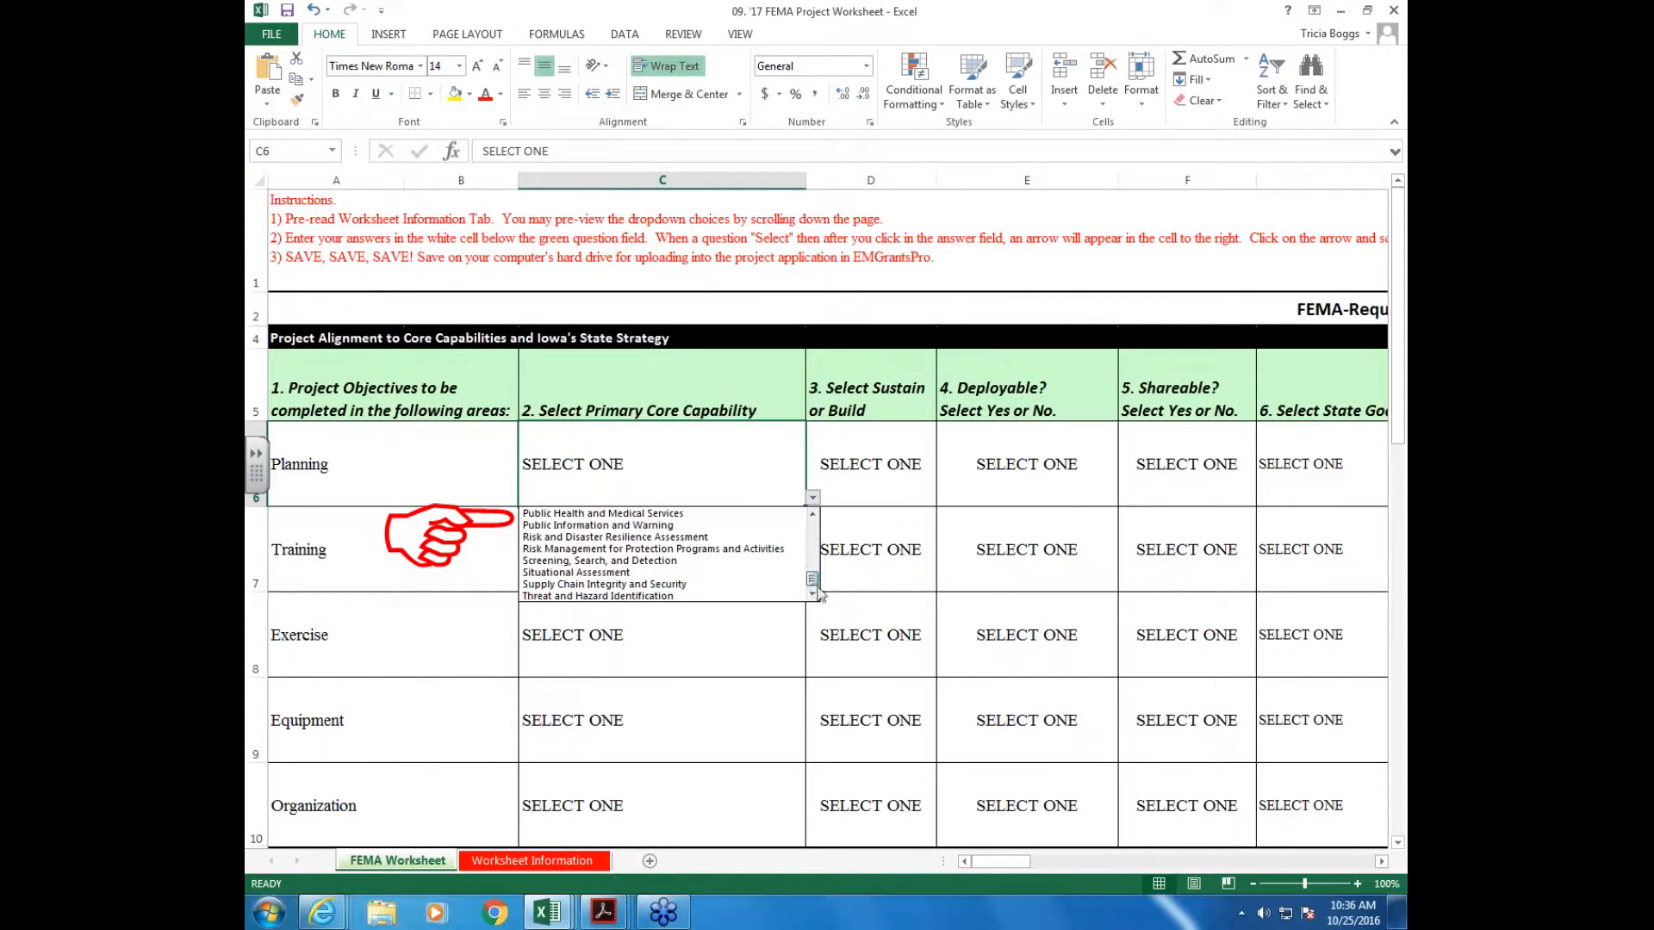
{"action": "left_click", "coordinate": [814, 515]}
{"action": "left_click", "coordinate": [814, 515]}
{"action": "left_click", "coordinate": [814, 516]}
{"action": "left_click", "coordinate": [814, 515]}
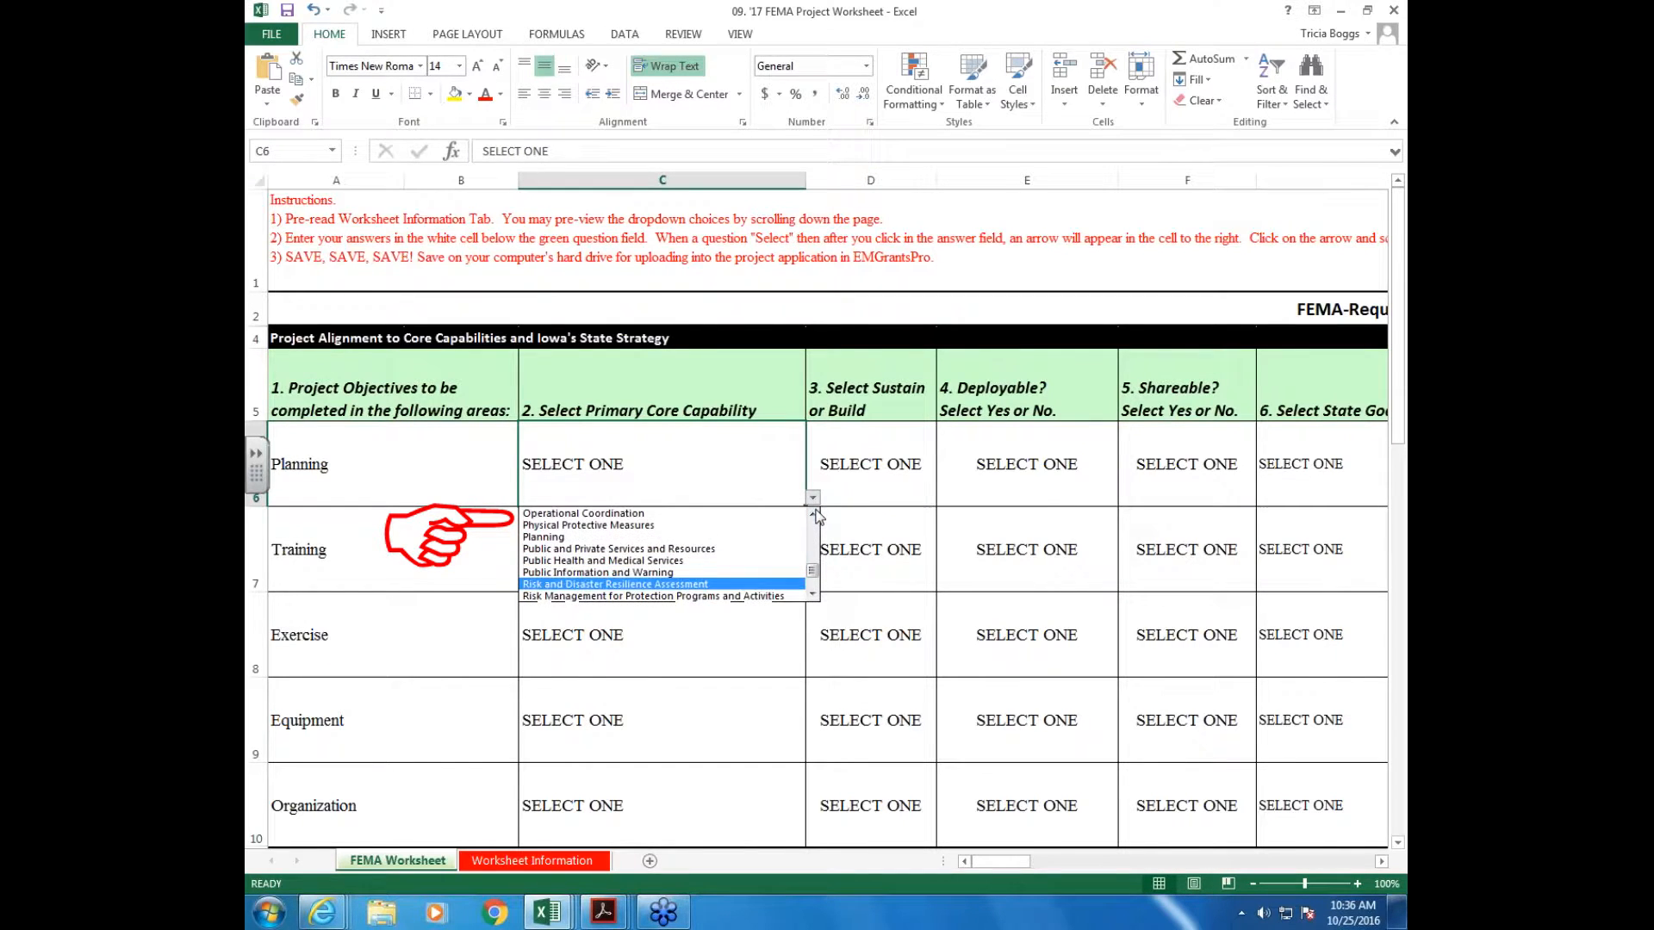
{"action": "left_click", "coordinate": [563, 537]}
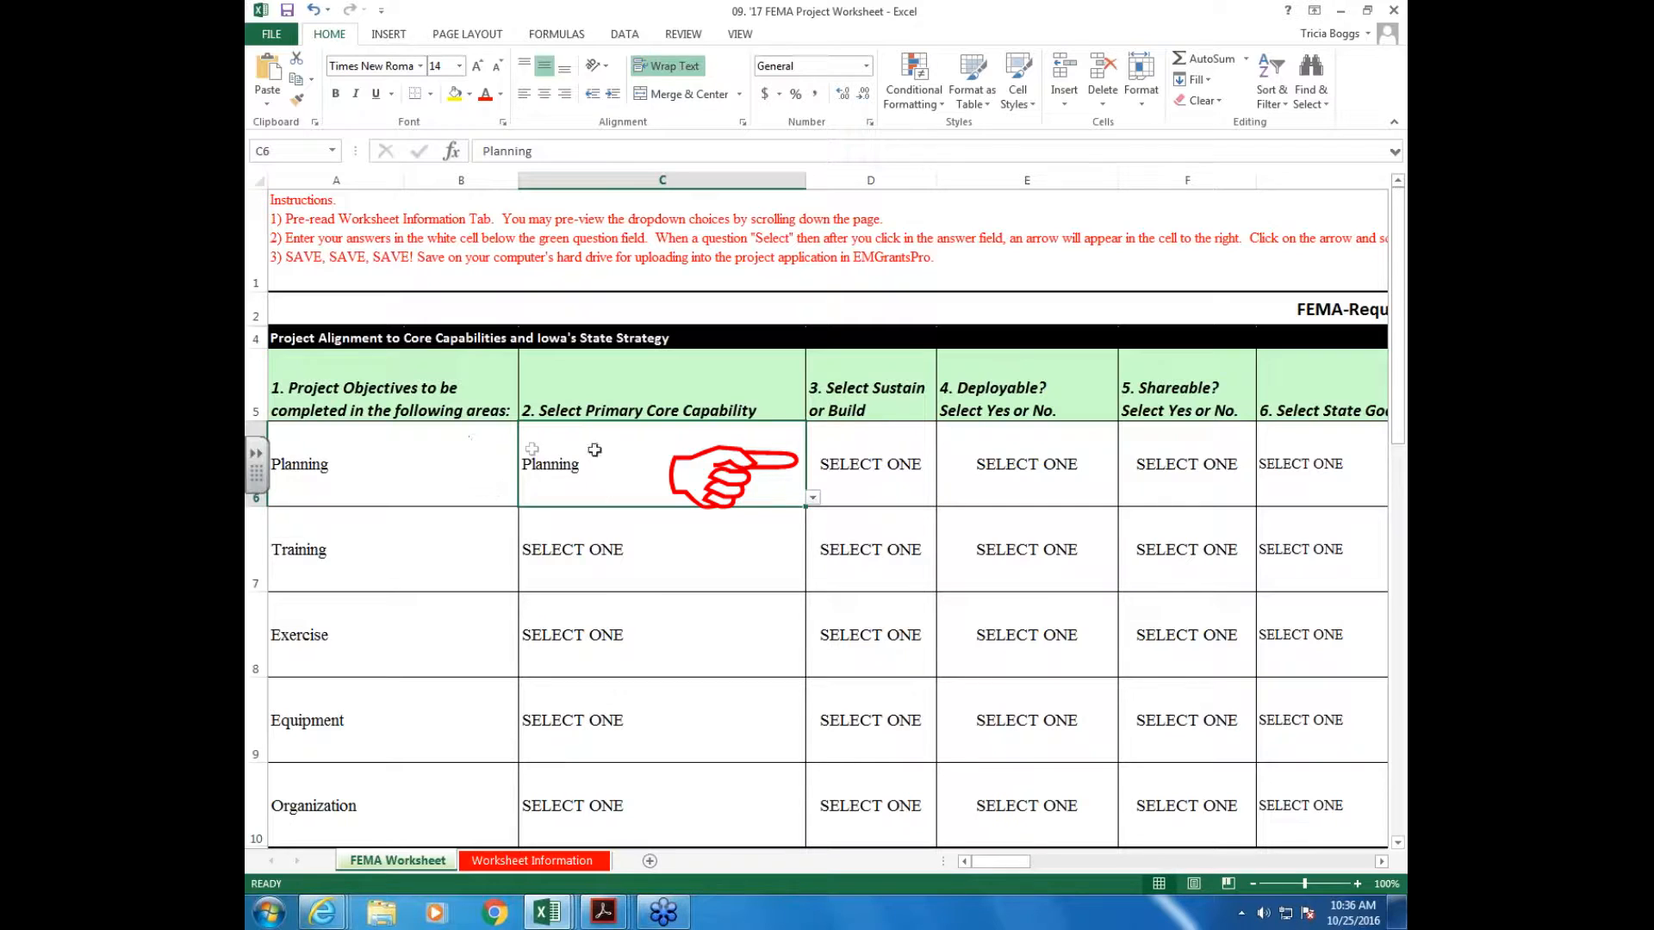
Step: Examine the answer choices for Deployable and Shareable in the Planning row without choosing any
{"action": "left_click", "coordinate": [1059, 455]}
{"action": "left_click", "coordinate": [1125, 497]}
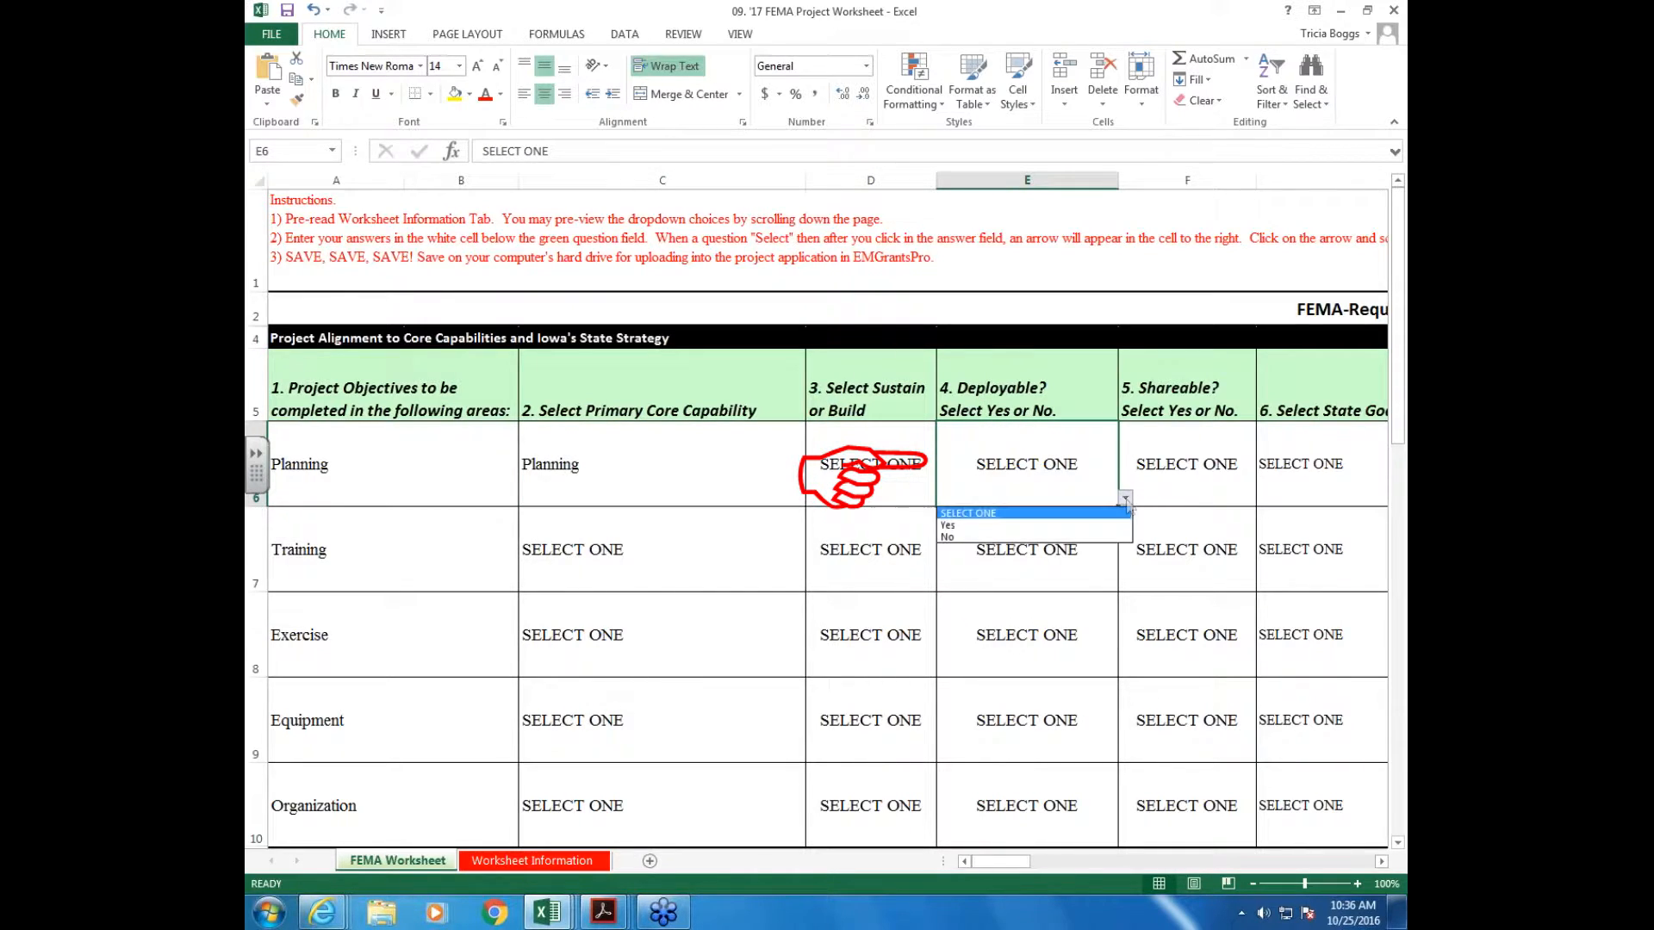
{"action": "left_click", "coordinate": [1197, 443]}
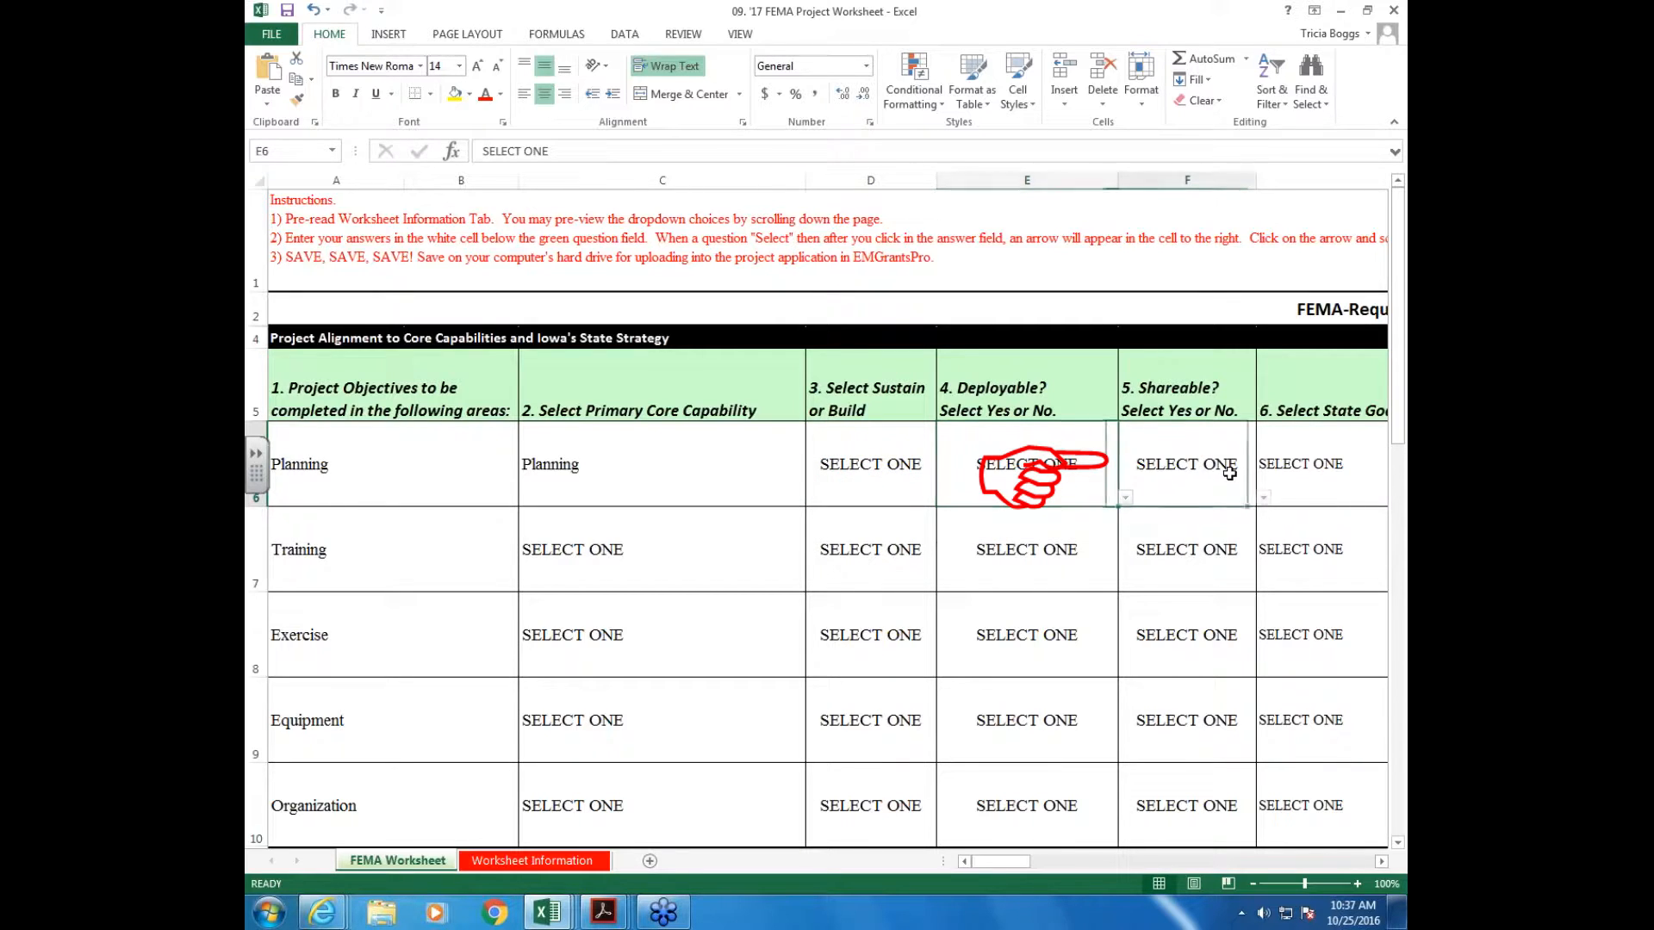
{"action": "left_click", "coordinate": [1262, 498]}
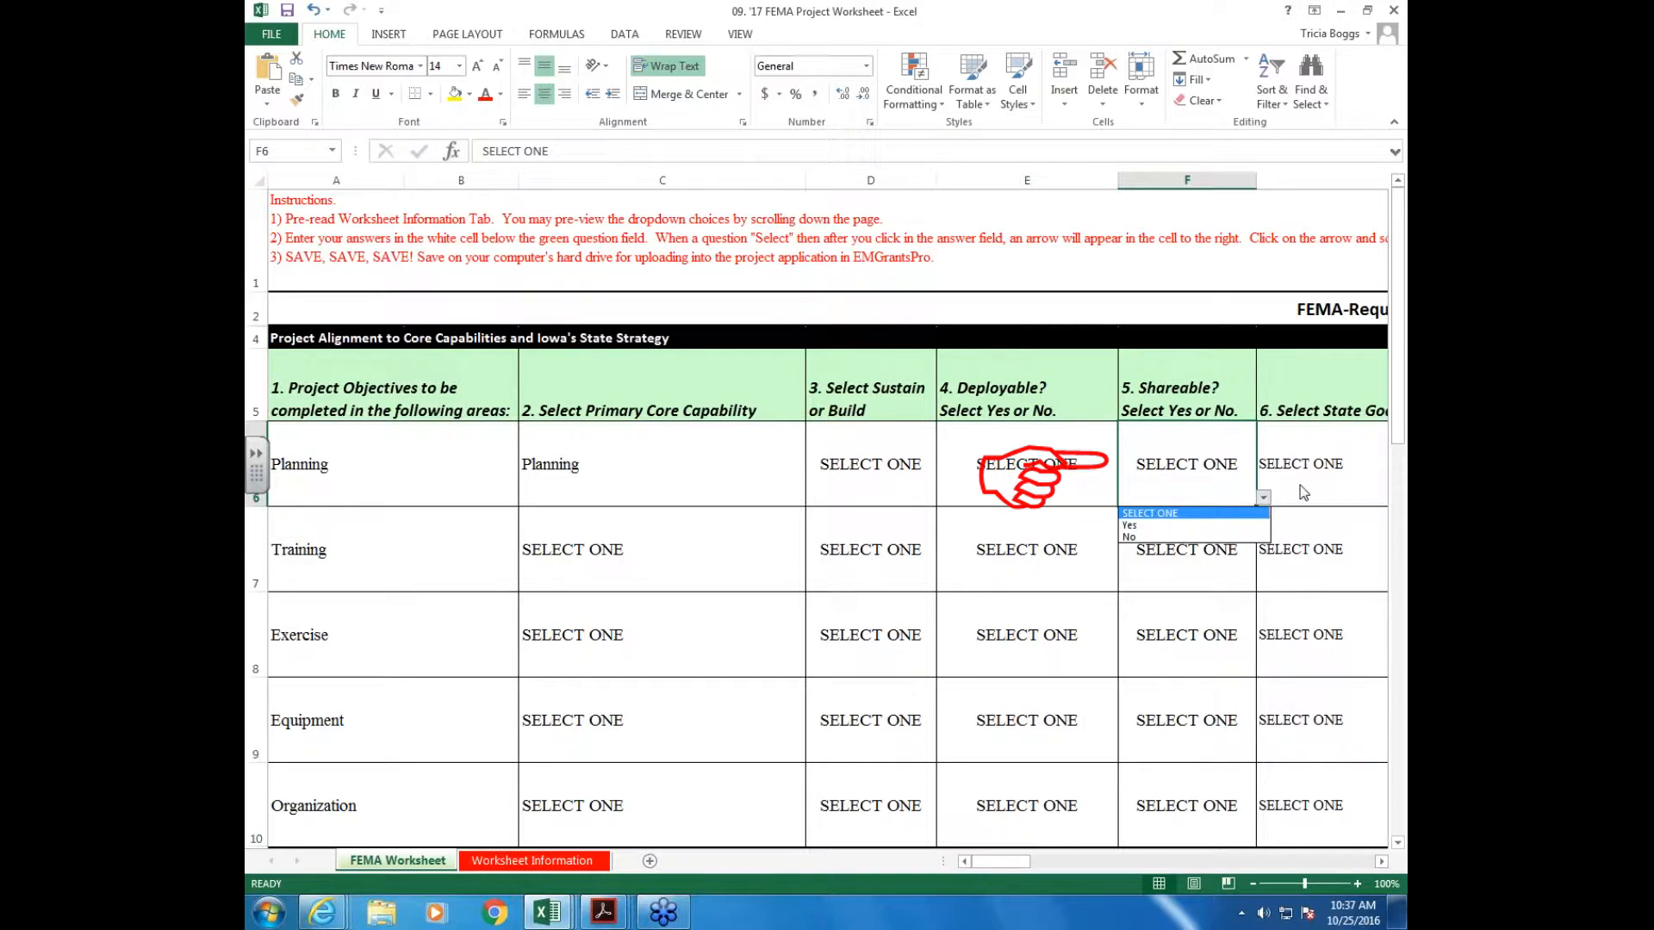
{"action": "left_click", "coordinate": [1263, 498]}
Step: Set the Planning row's State Goal to GOAL 4: RECOVER FROM DISASTERS THAT AFFECT IOWA
{"action": "left_click", "coordinate": [1381, 861]}
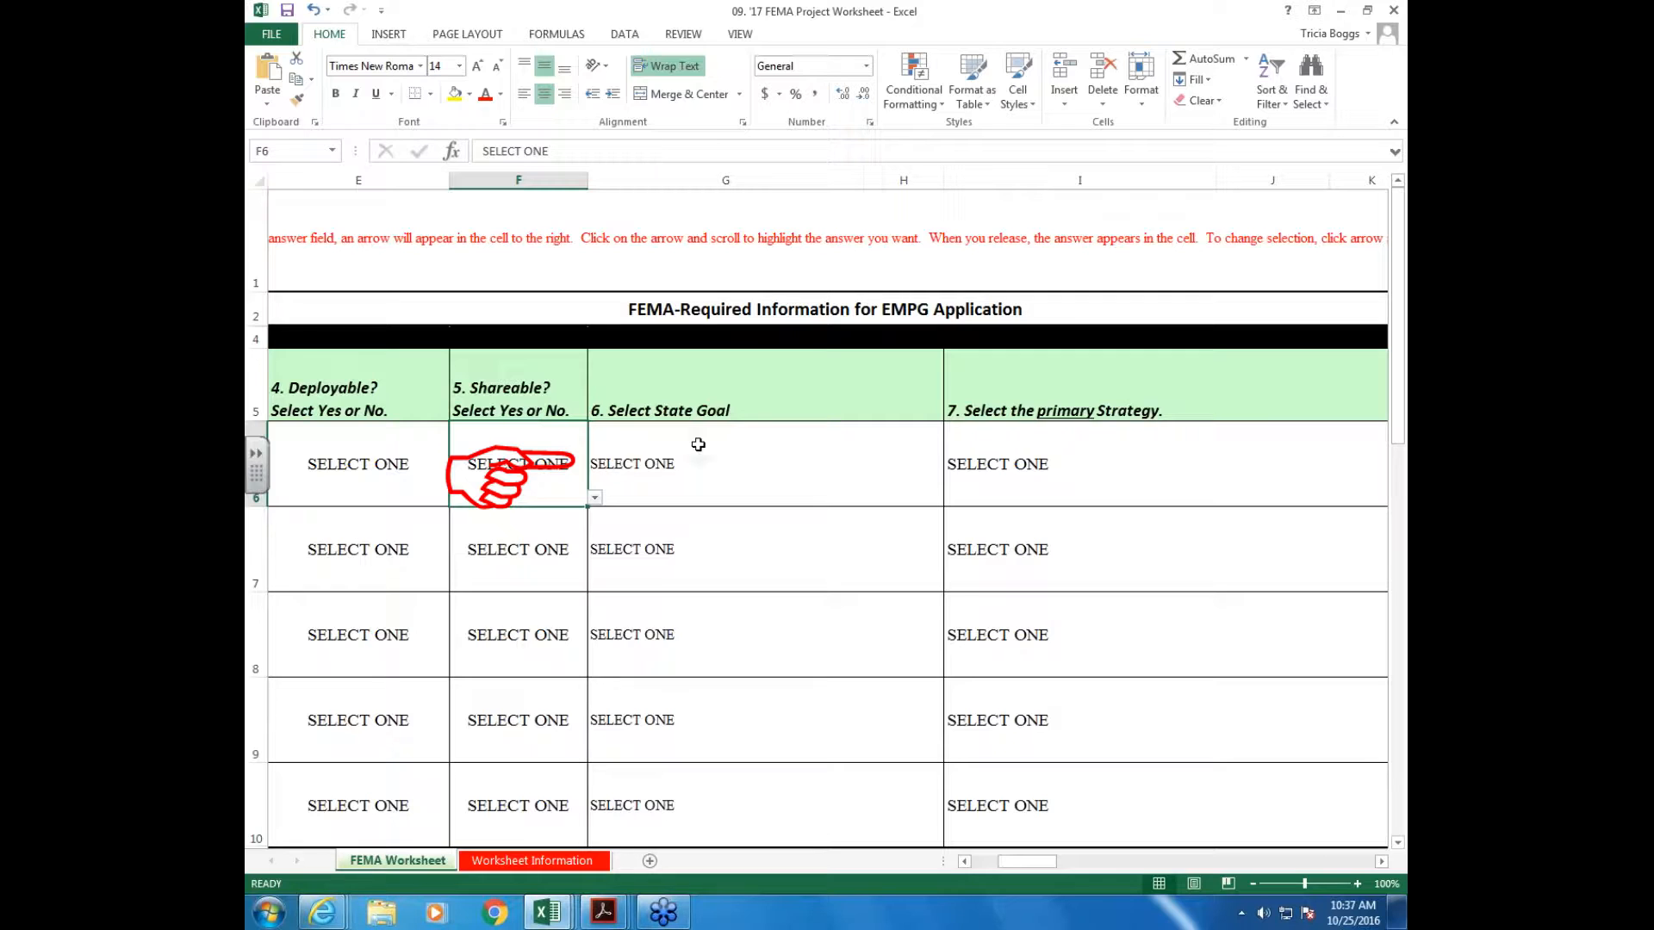
{"action": "left_click", "coordinate": [698, 444]}
{"action": "left_click", "coordinate": [951, 498]}
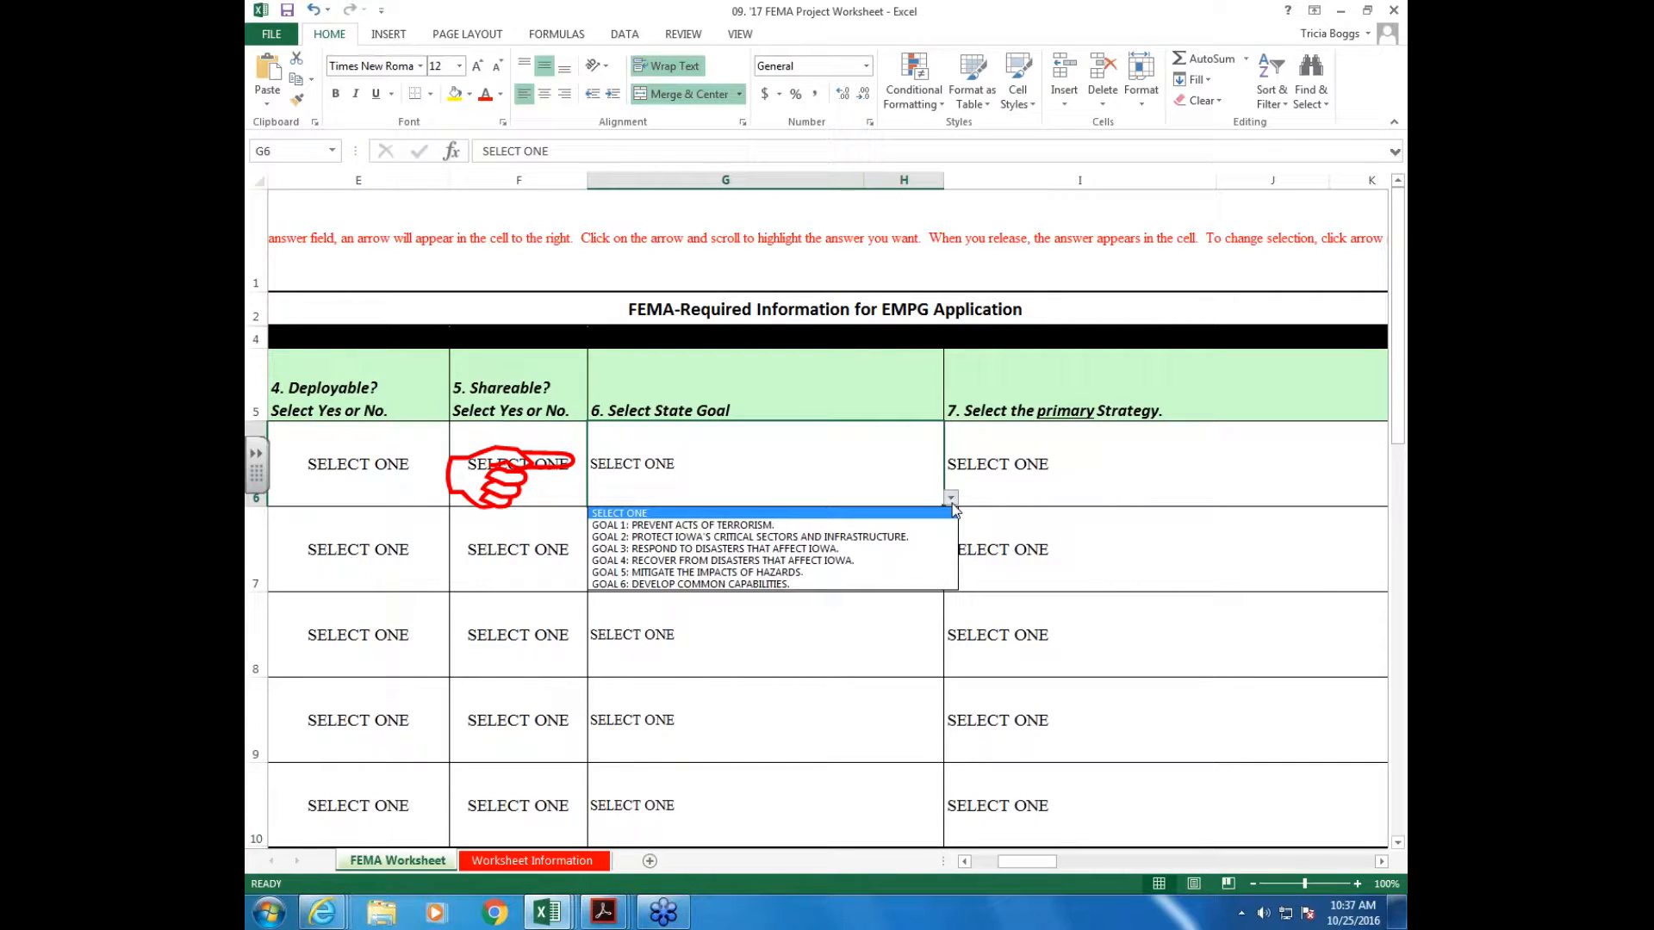
{"action": "left_click", "coordinate": [685, 560]}
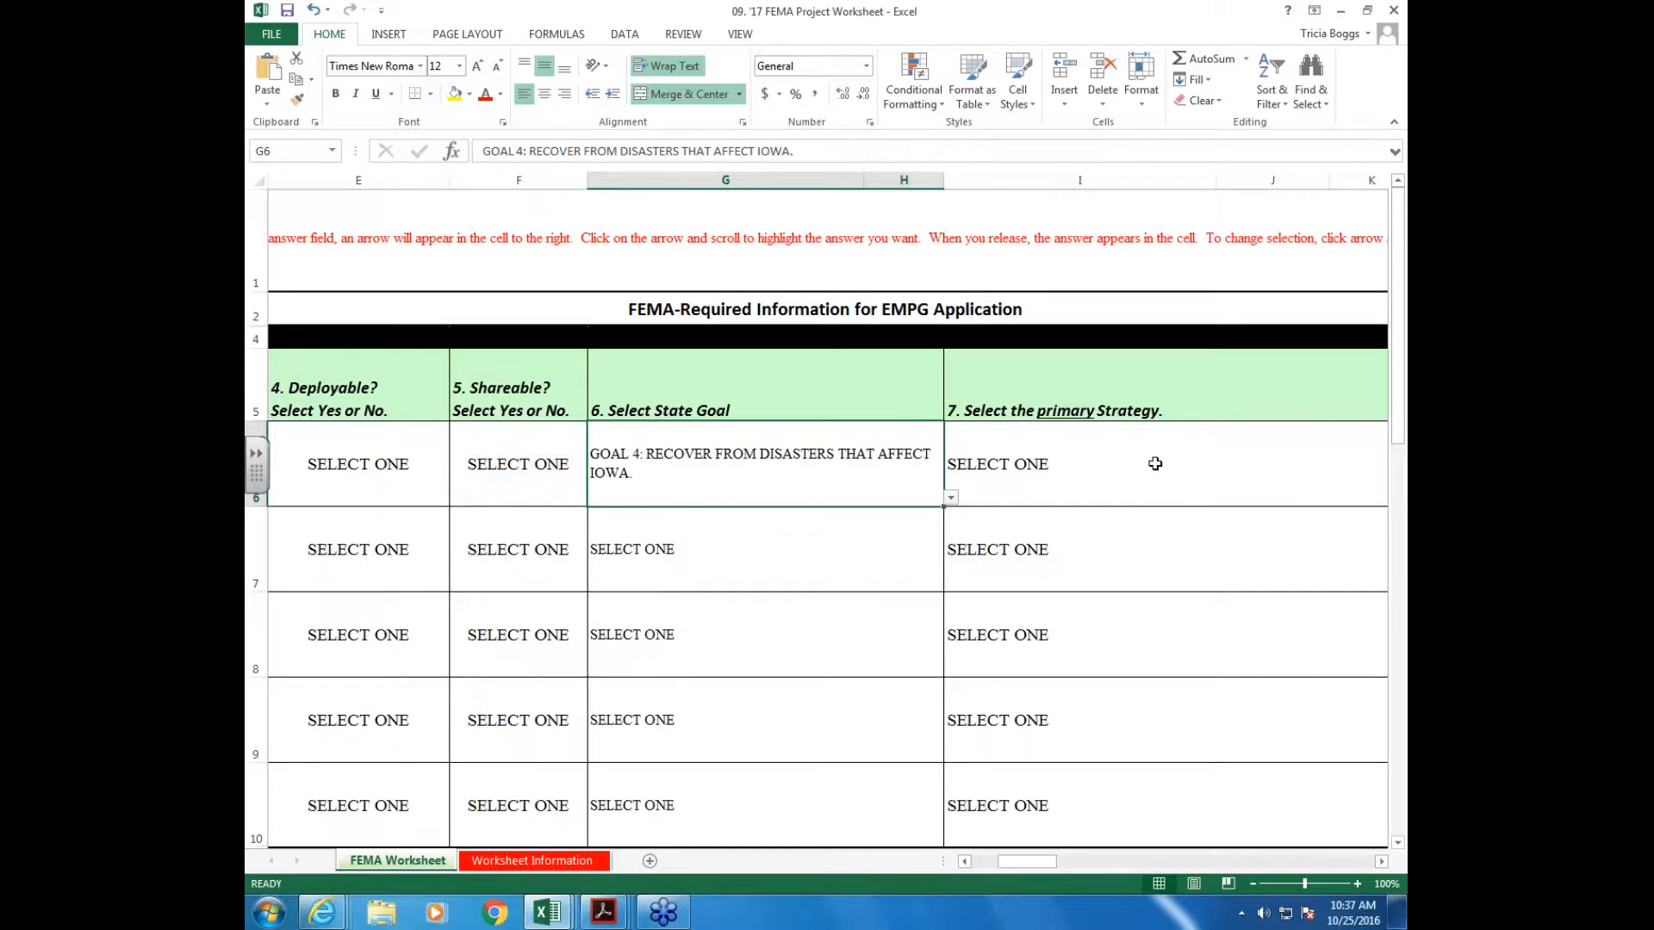
Step: Set the Planning row's primary Strategy to Goal 4. Strategy 2: Economic Recovery
{"action": "left_click", "coordinate": [1176, 492]}
{"action": "left_click", "coordinate": [1382, 861]}
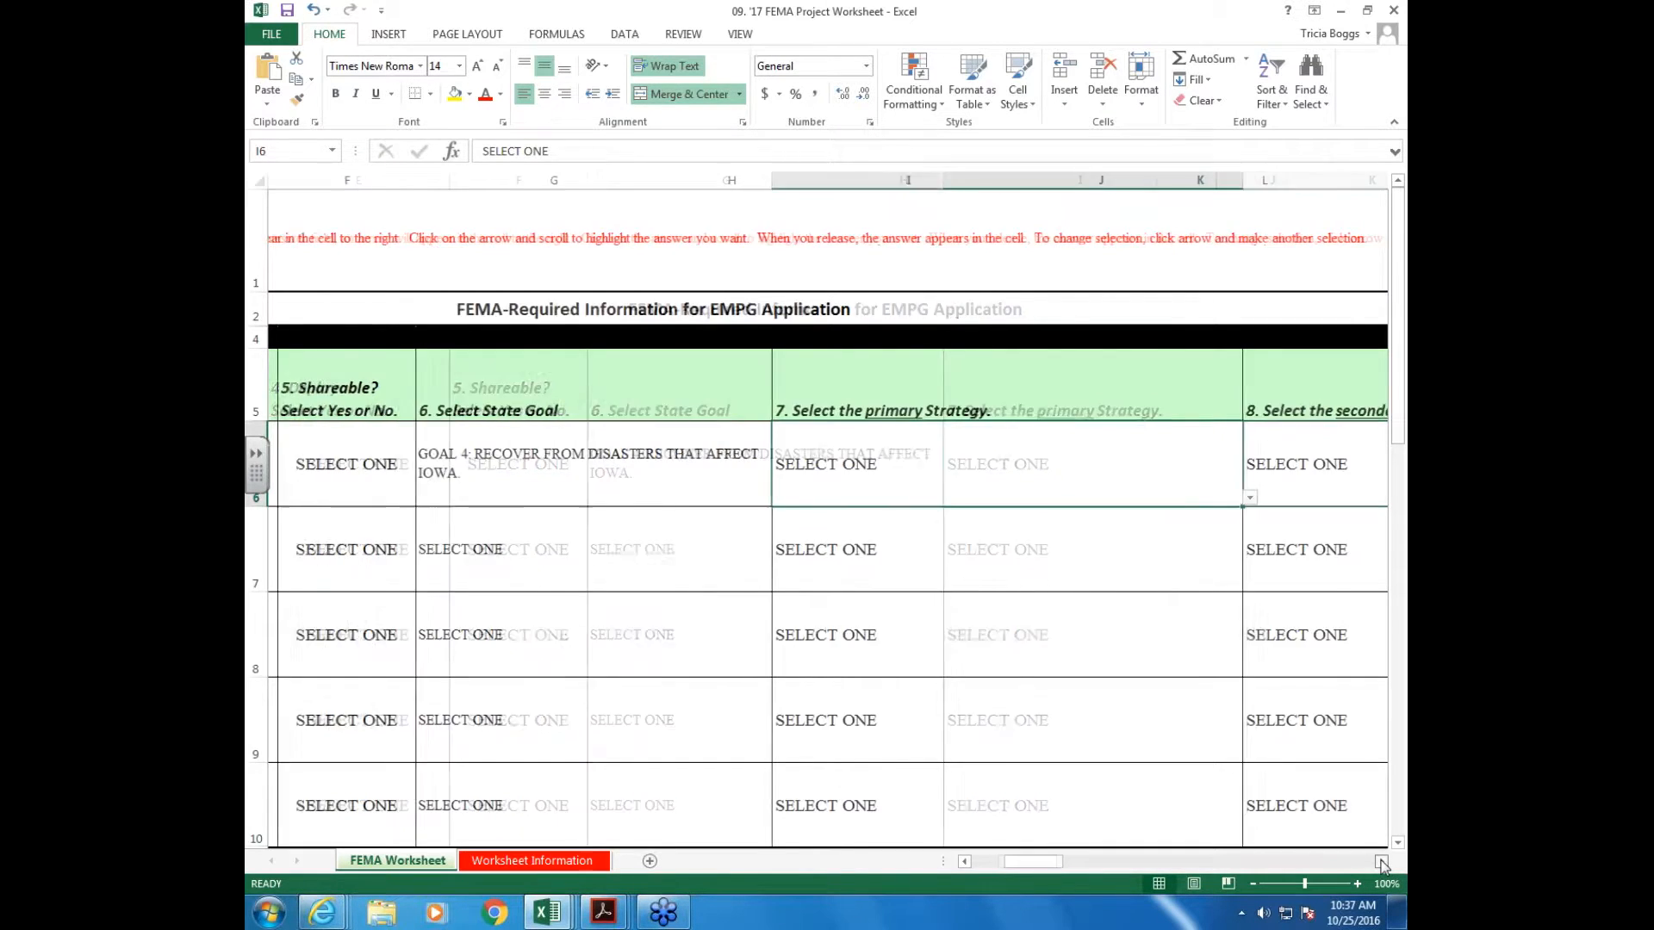
{"action": "left_click", "coordinate": [1101, 497]}
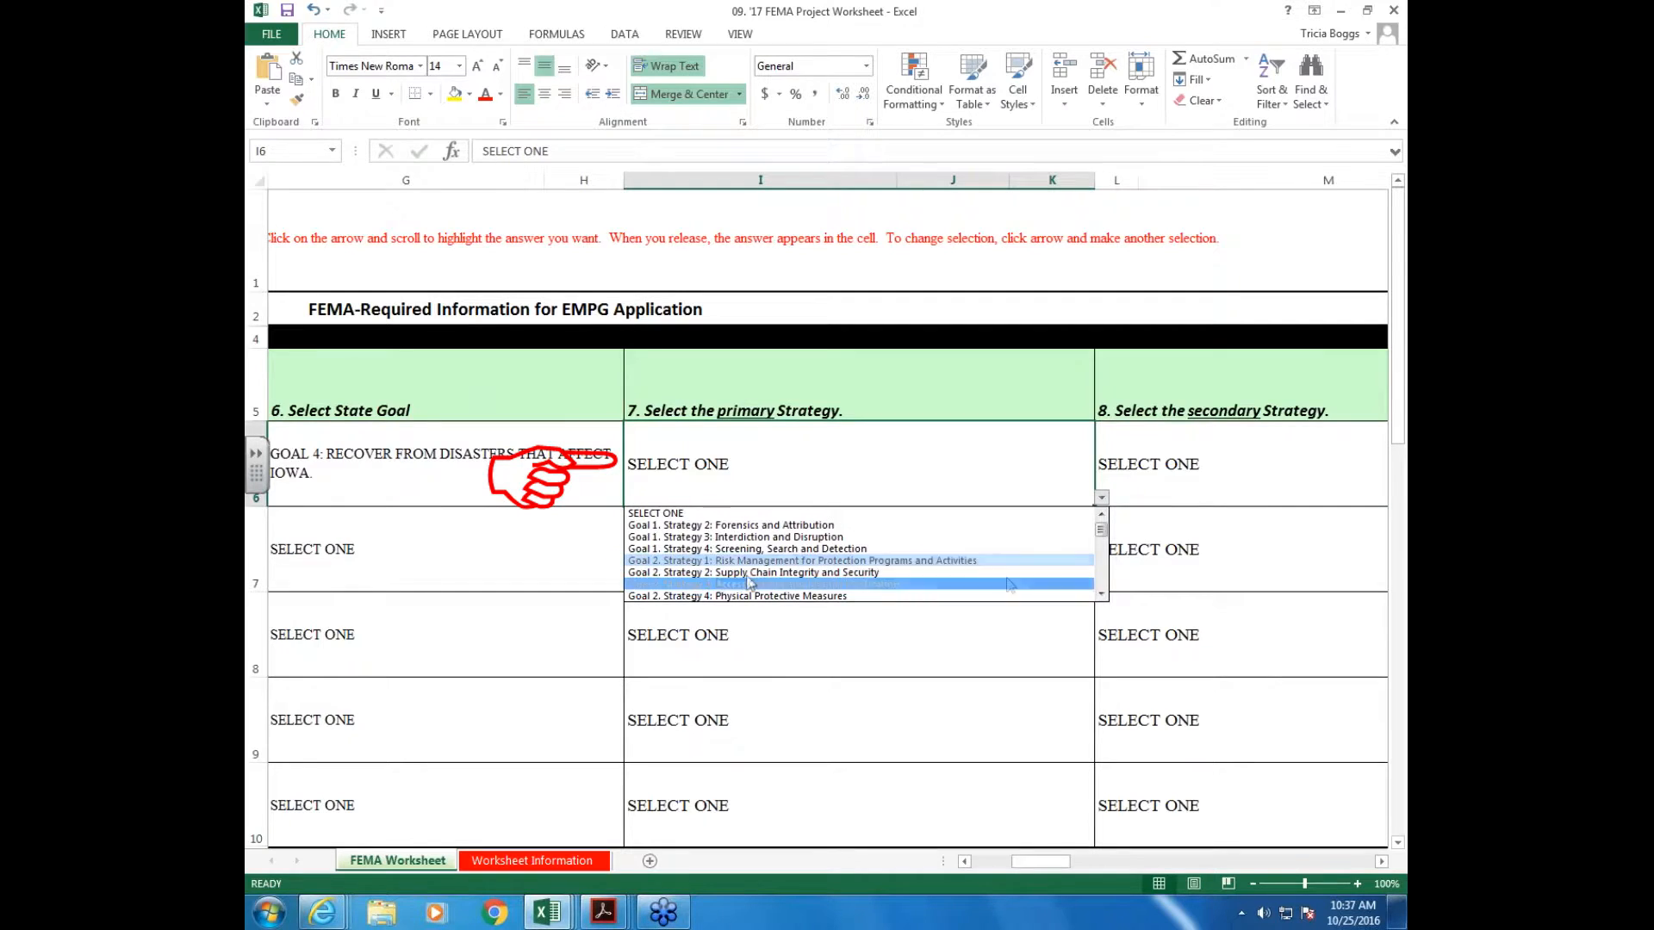
{"action": "left_click", "coordinate": [1100, 594]}
{"action": "left_click", "coordinate": [1100, 594]}
{"action": "left_click", "coordinate": [1100, 595]}
{"action": "left_click", "coordinate": [1099, 594]}
{"action": "left_click", "coordinate": [1100, 594]}
{"action": "left_click", "coordinate": [1100, 594]}
{"action": "left_click", "coordinate": [1100, 595]}
{"action": "left_click", "coordinate": [1100, 594]}
{"action": "left_click", "coordinate": [1099, 594]}
{"action": "left_click", "coordinate": [1100, 594]}
{"action": "left_click", "coordinate": [1100, 594]}
{"action": "left_click", "coordinate": [1099, 594]}
{"action": "left_click", "coordinate": [1100, 594]}
{"action": "left_click", "coordinate": [1100, 594]}
{"action": "left_click", "coordinate": [1100, 594]}
{"action": "left_click", "coordinate": [1100, 594]}
{"action": "left_click", "coordinate": [1100, 595]}
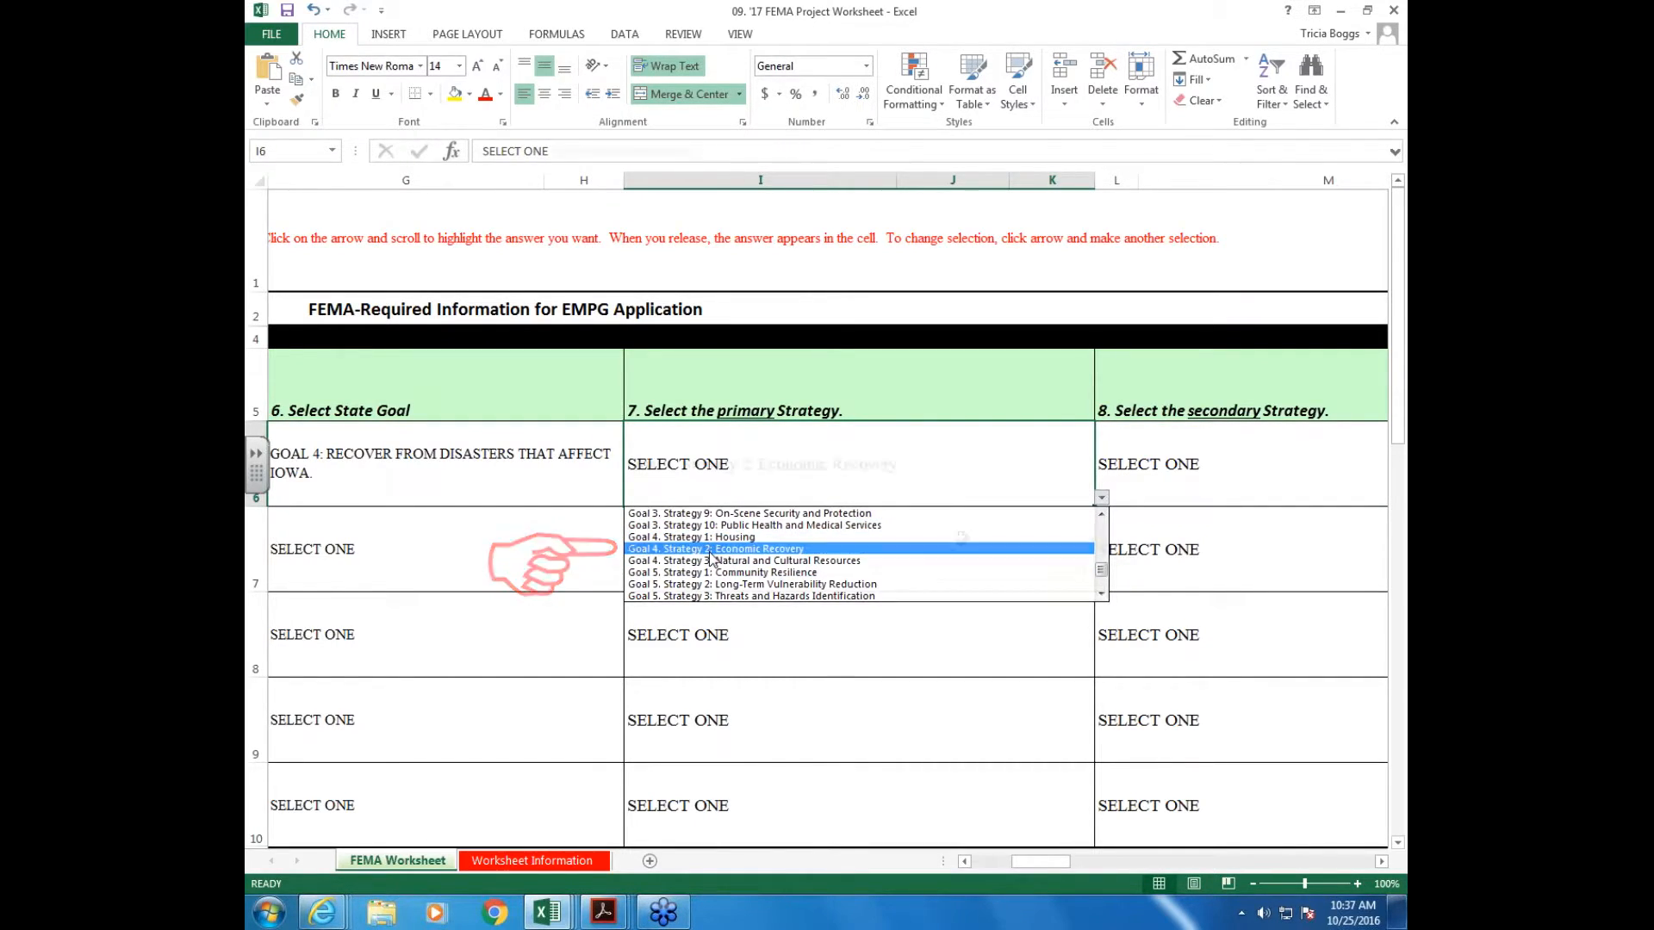
{"action": "left_click", "coordinate": [702, 549]}
Step: Set the Planning row's secondary Strategy to Goal 4. Strategy 3: Natural and Cultural Resources
{"action": "left_click", "coordinate": [1194, 467]}
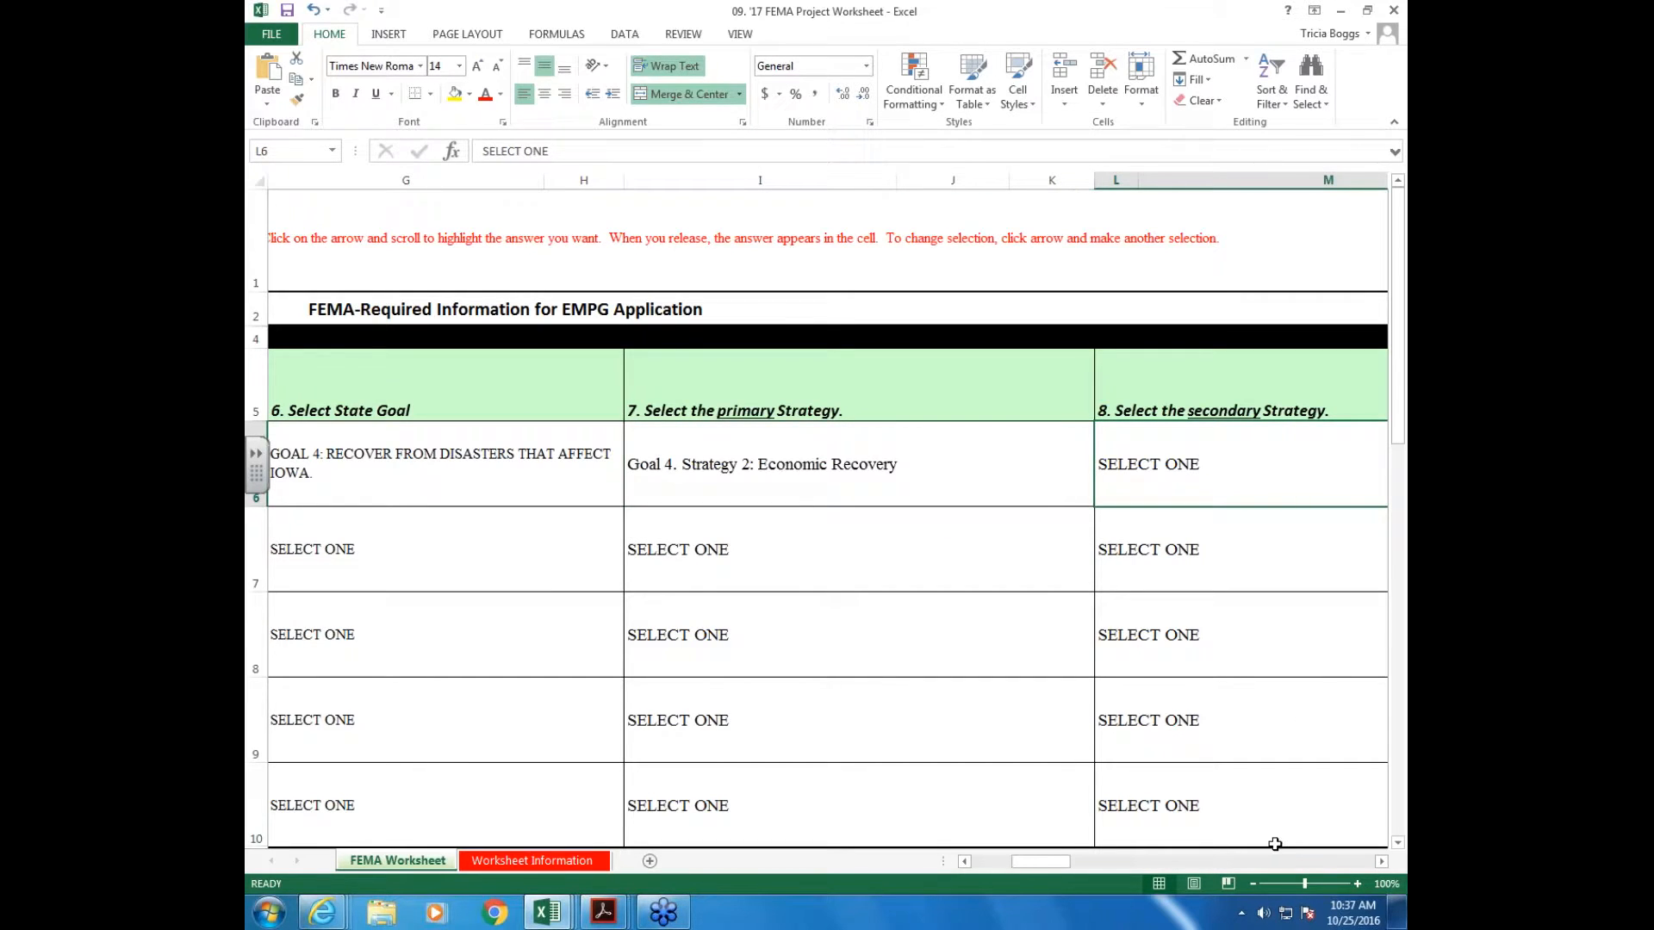
{"action": "left_click_drag", "start_coordinate": [1039, 864], "coordinate": [1066, 863]}
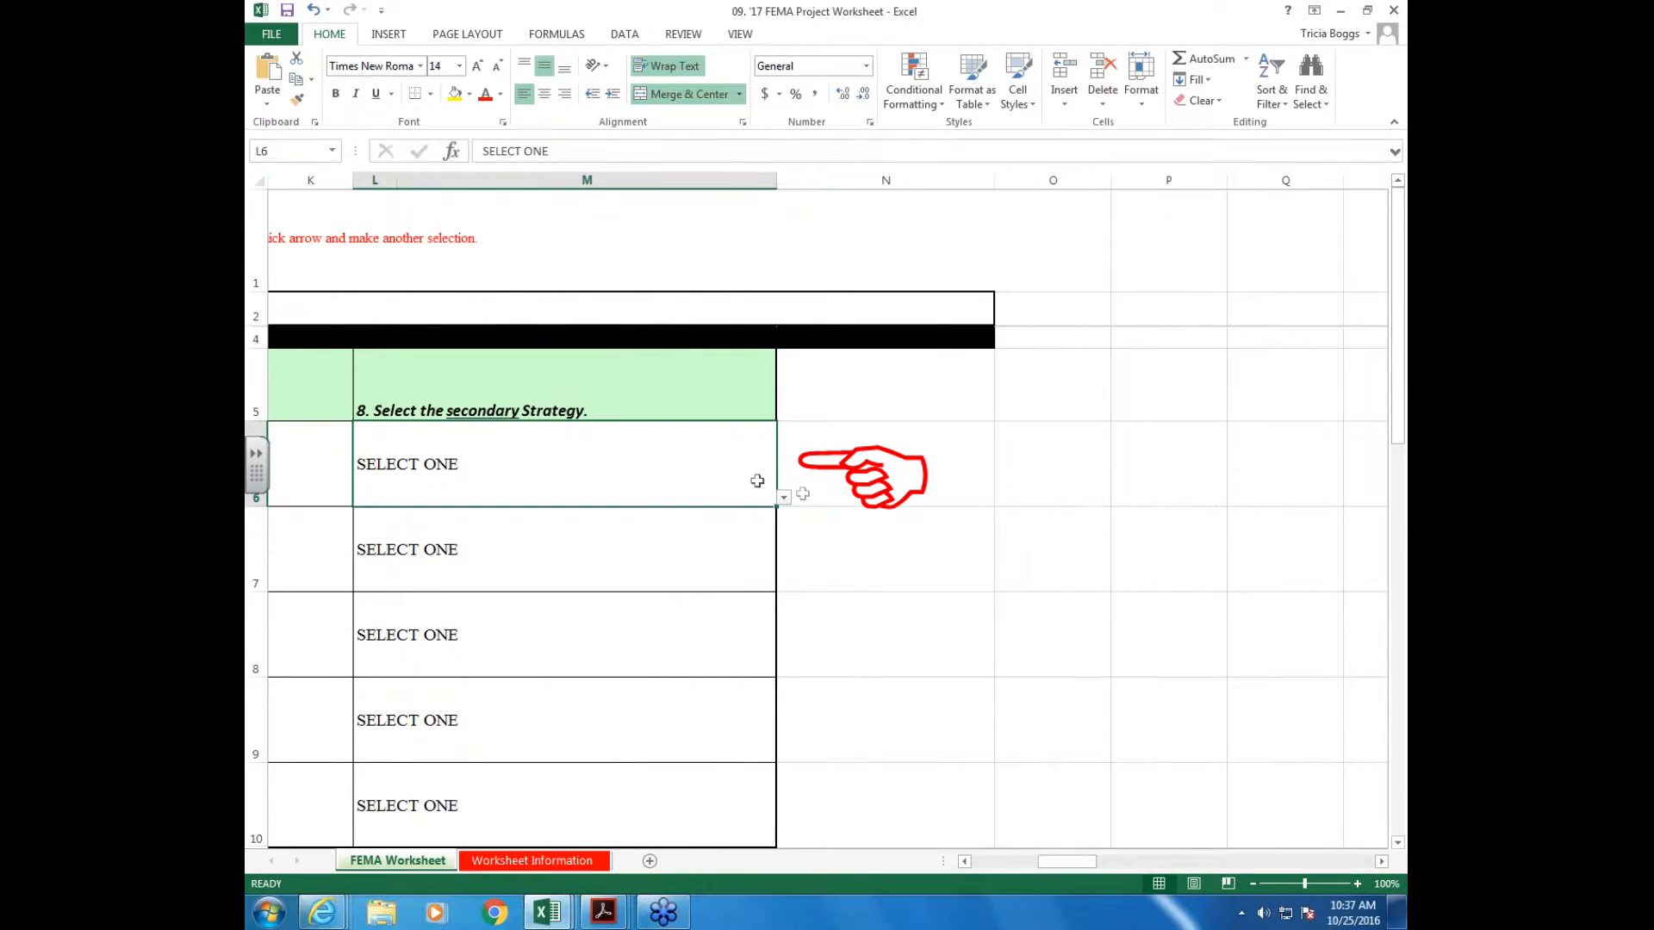
{"action": "left_click", "coordinate": [783, 498]}
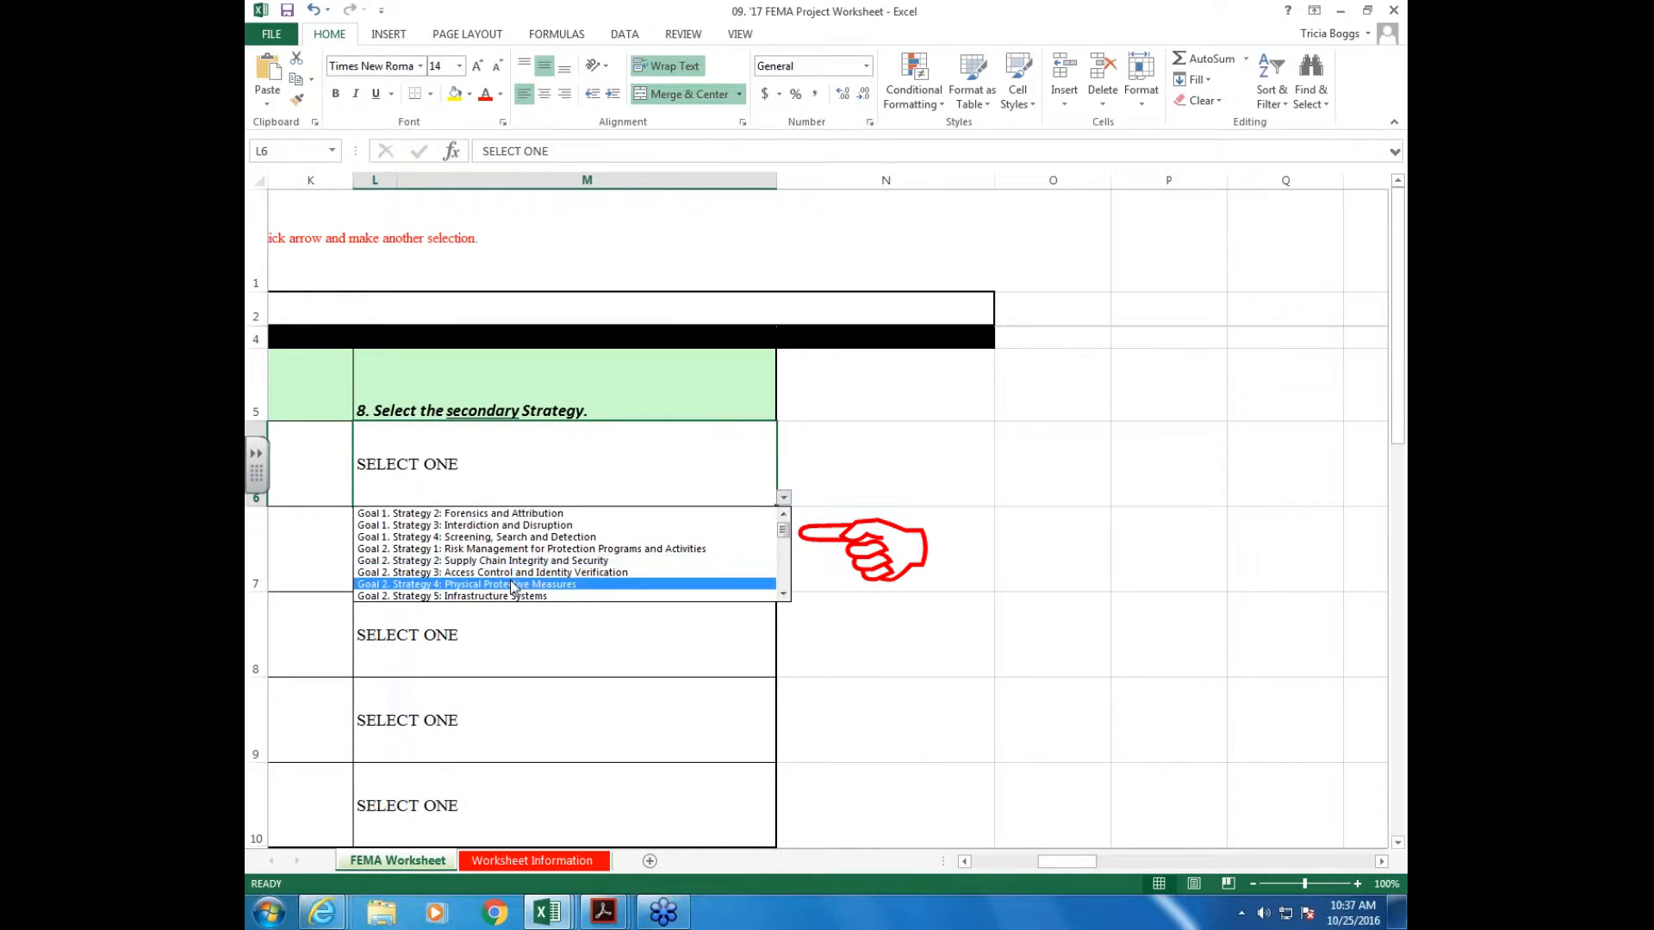
{"action": "left_click", "coordinate": [783, 594]}
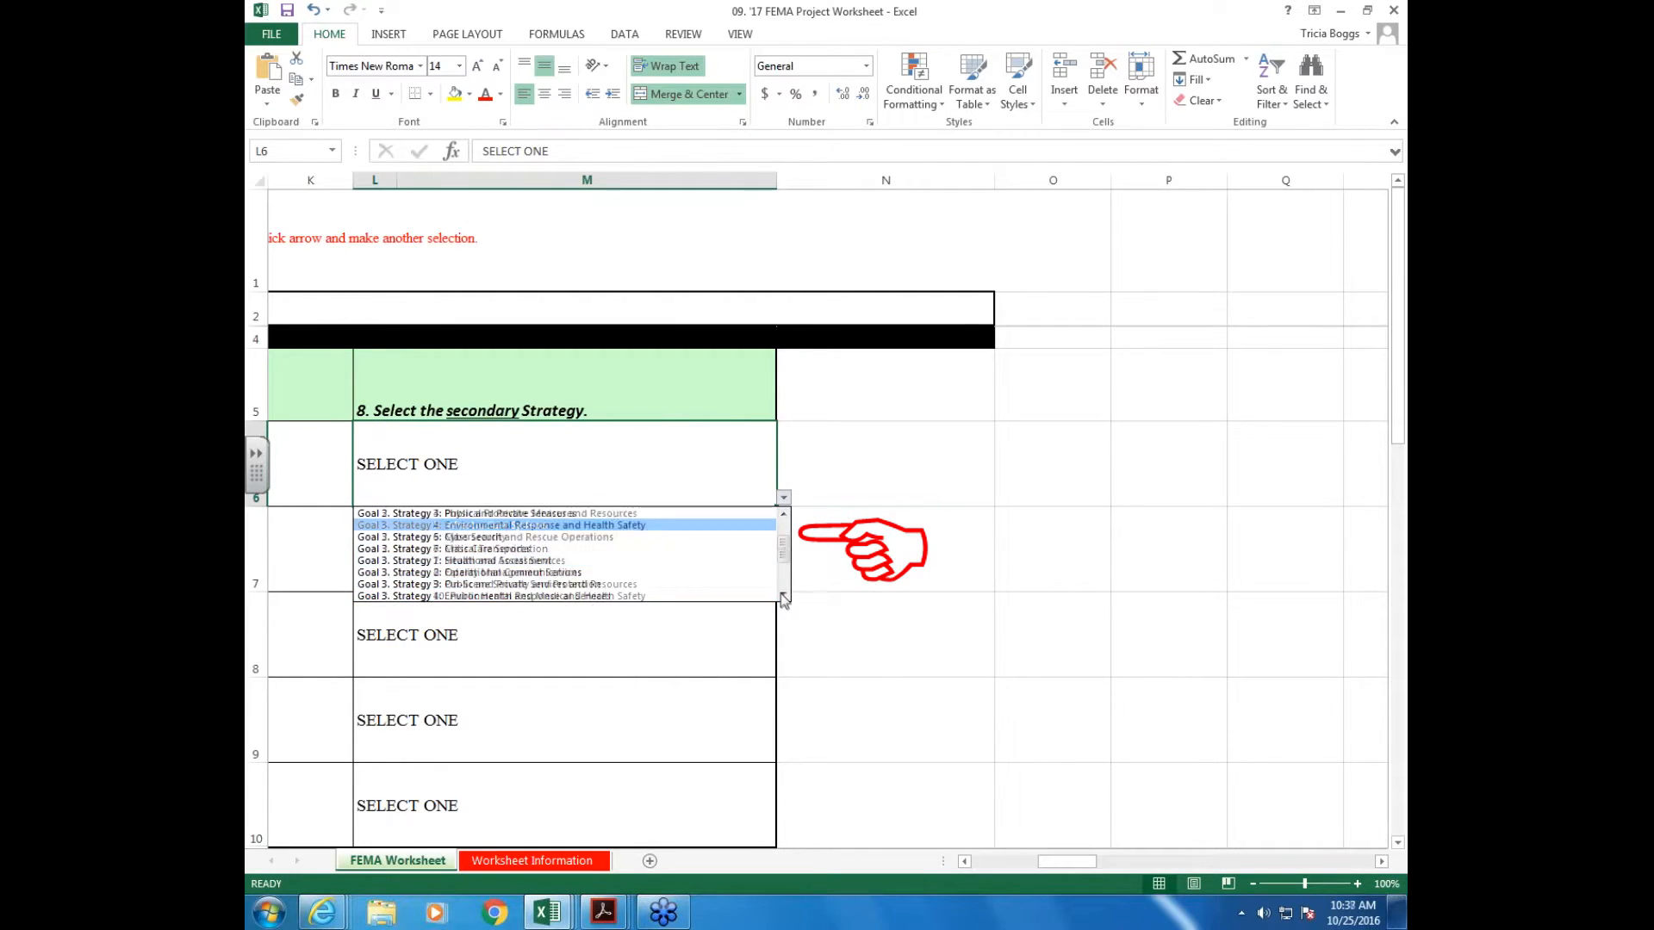
{"action": "left_click", "coordinate": [411, 534]}
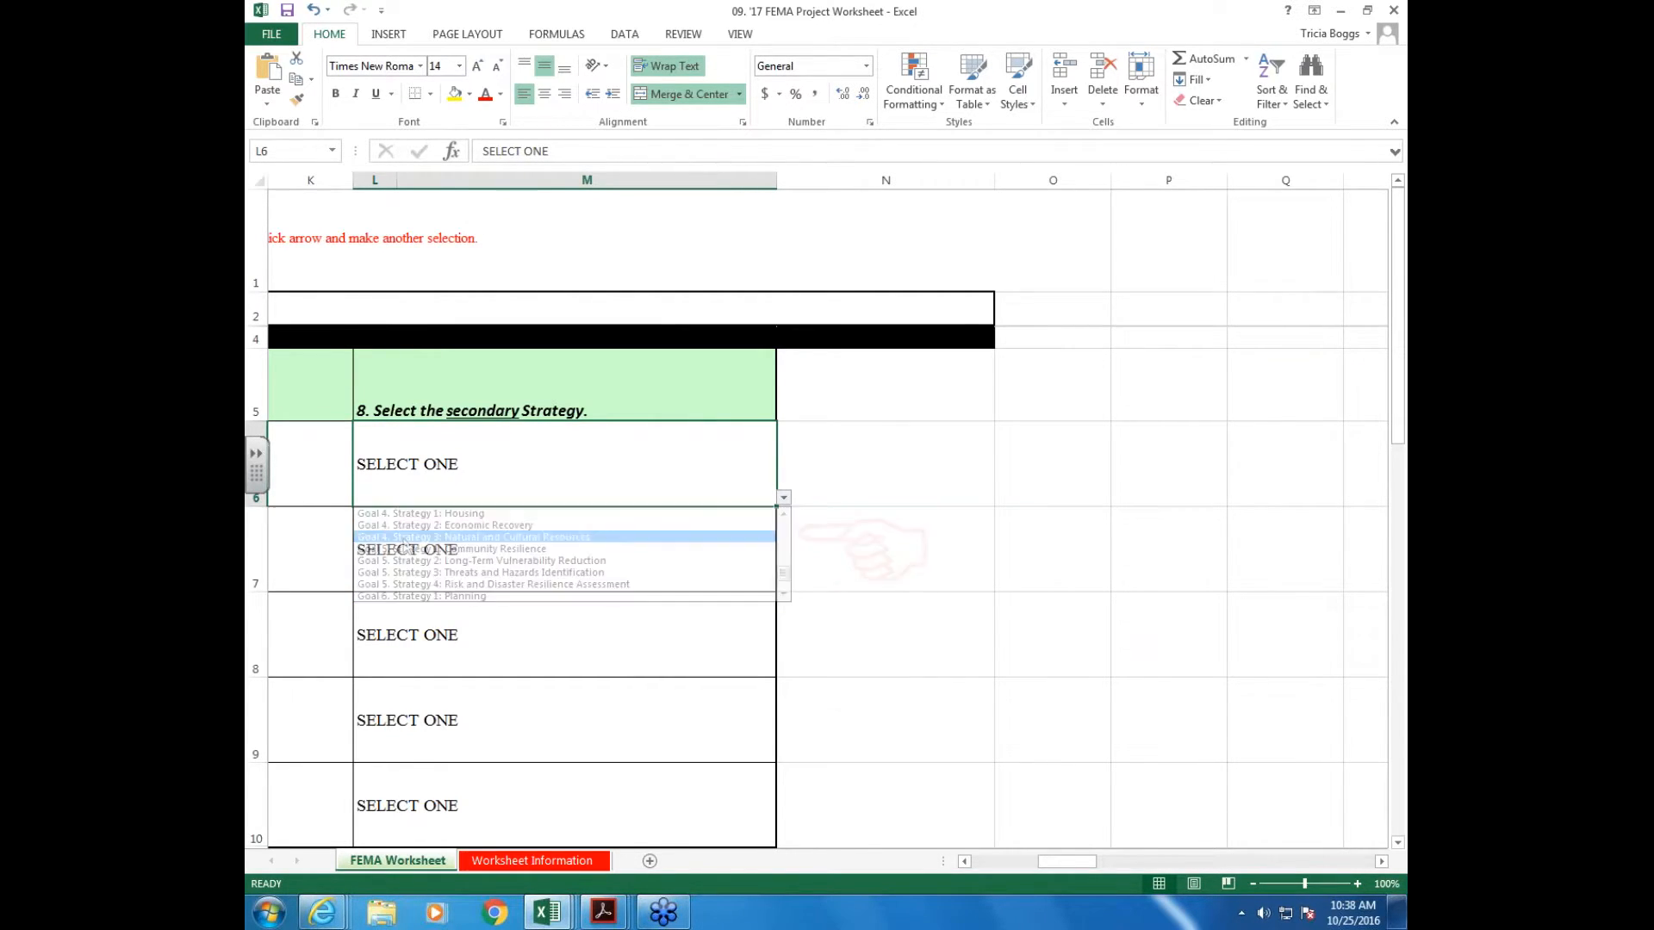
Step: Minimize the FEMA Project Worksheet and review the 2017 EMPG Item Documents list in Internet Explorer
{"action": "left_click_drag", "start_coordinate": [1066, 862], "coordinate": [986, 859]}
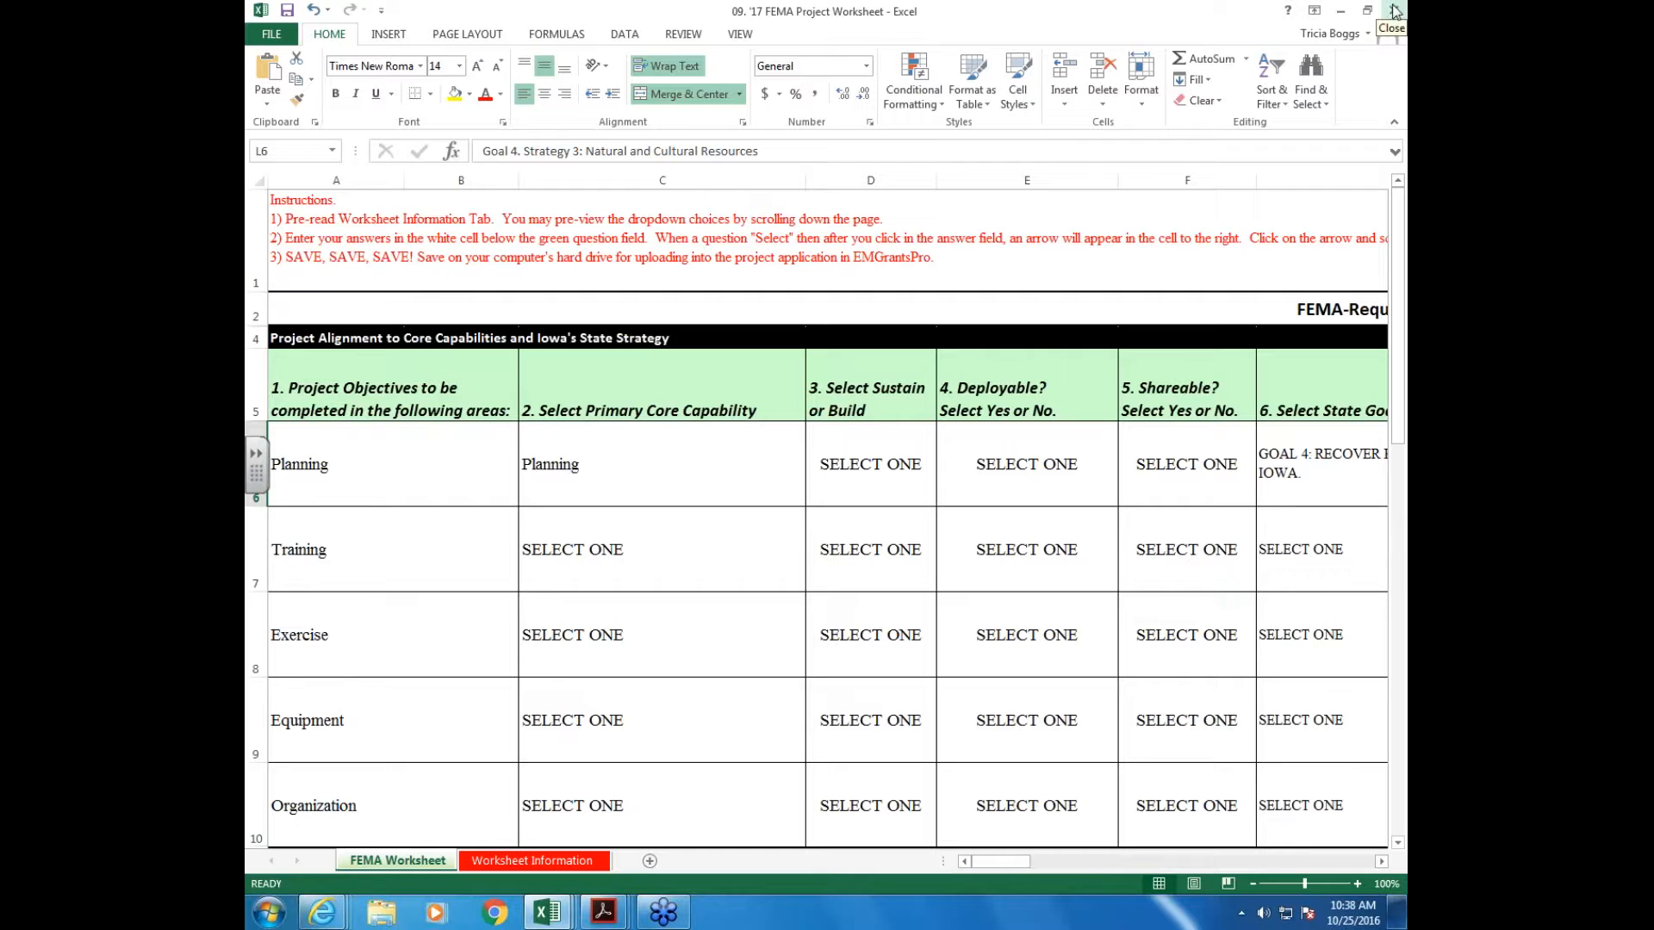
{"action": "left_click", "coordinate": [1344, 12]}
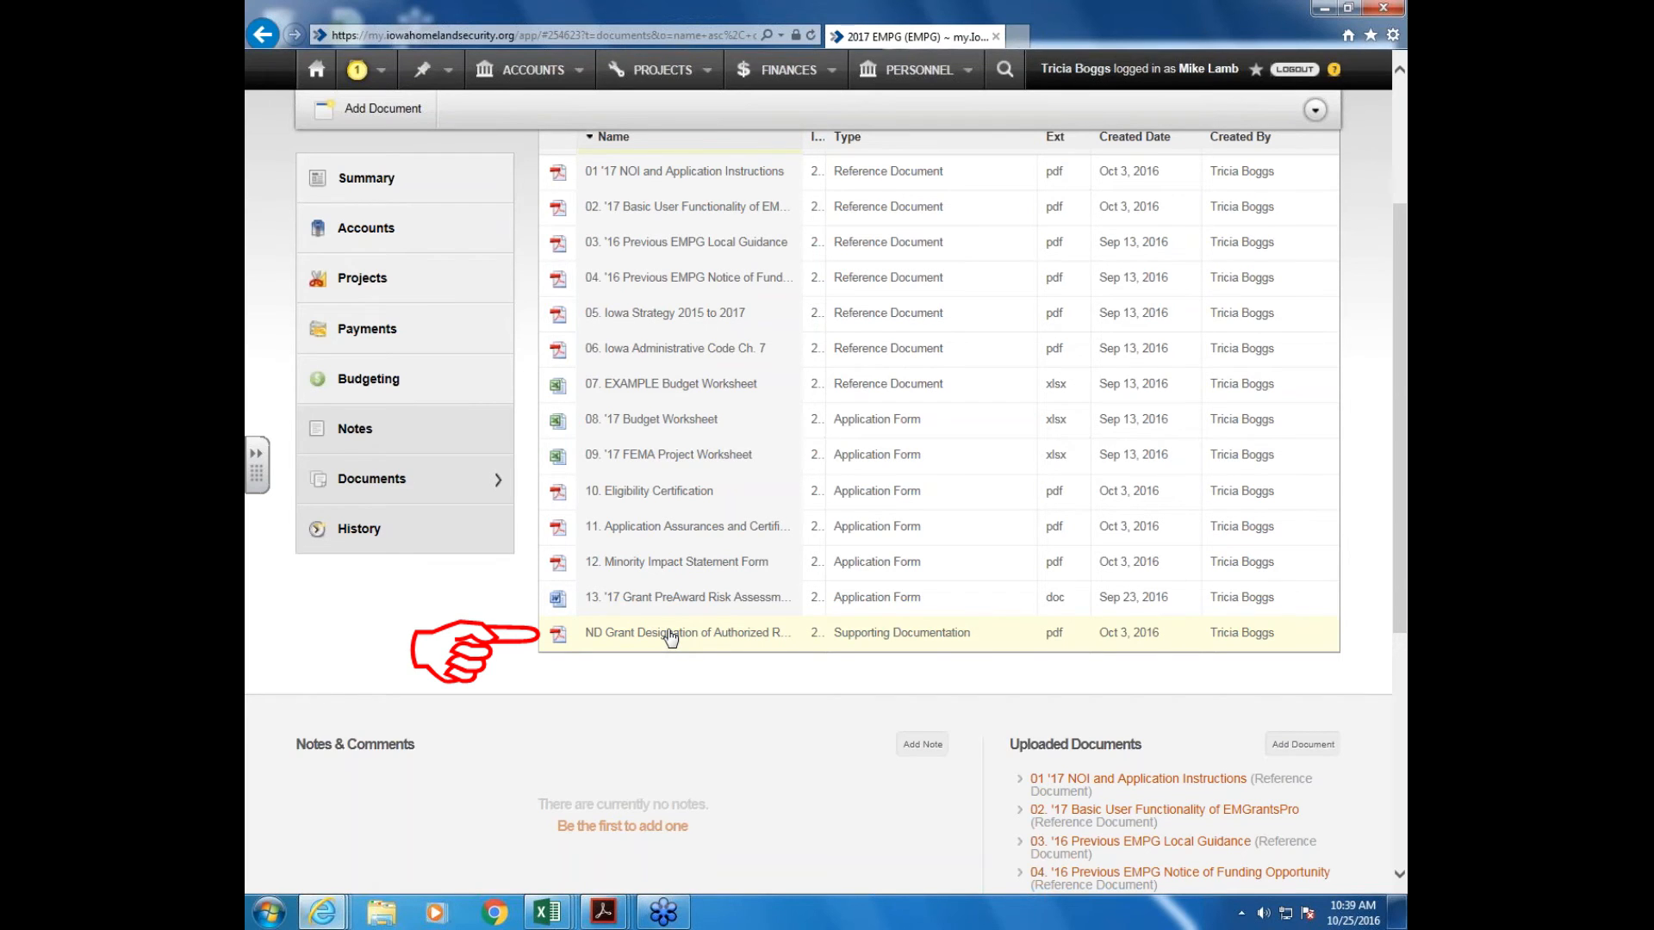
{"action": "scroll", "coordinate": [671, 638], "scroll_direction": "up", "scroll_amount": 3}
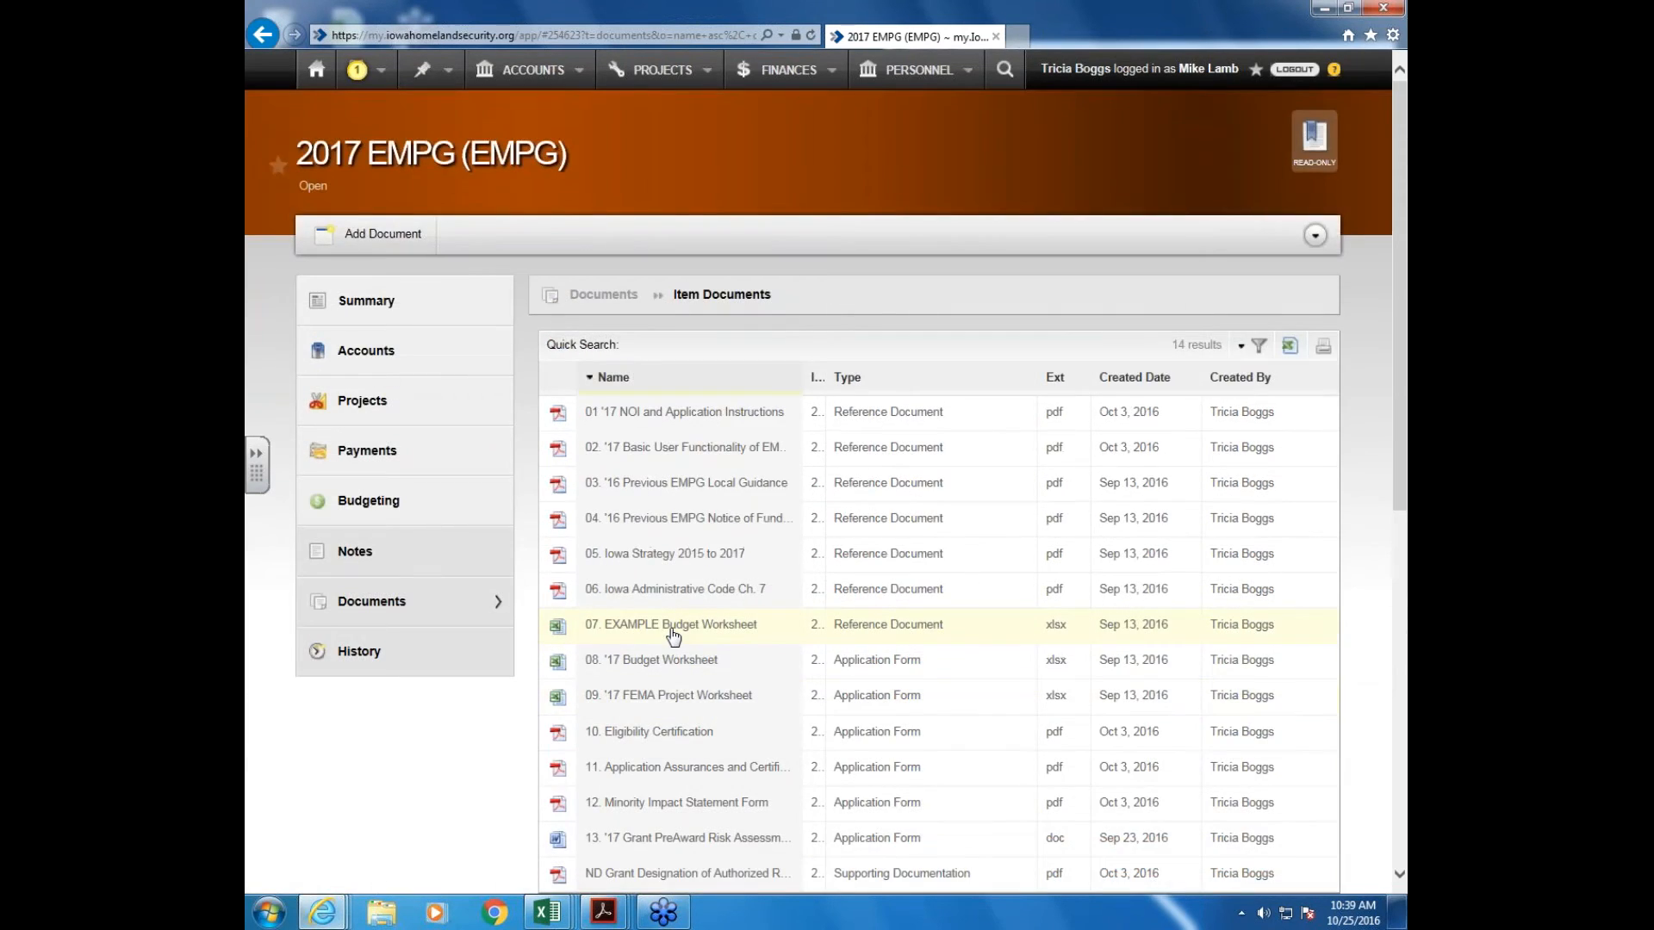